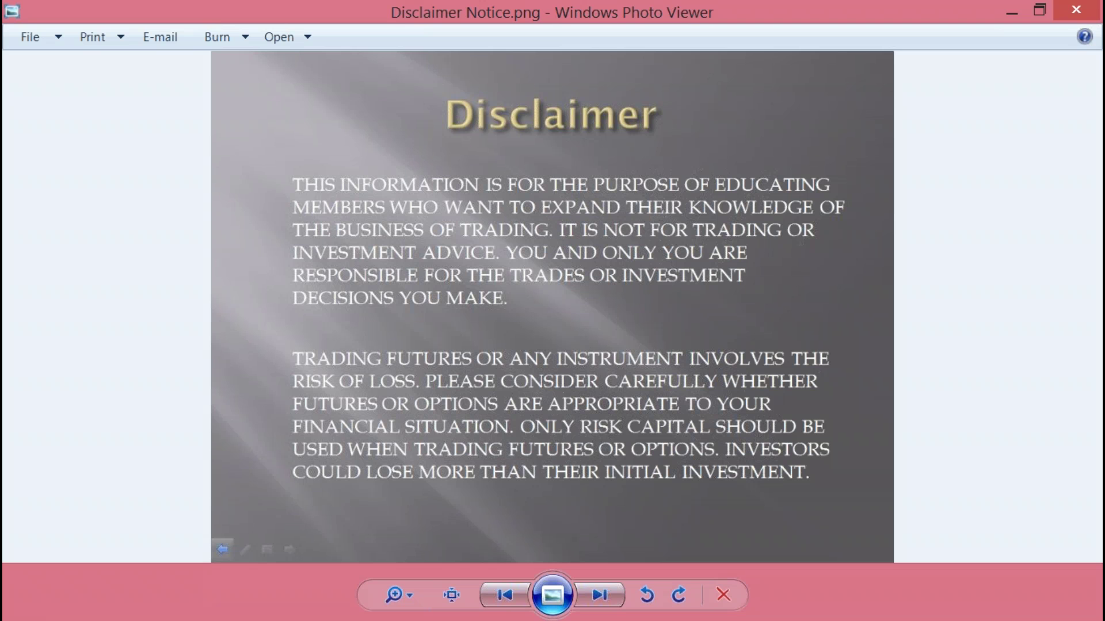
# - Close the disclaimer image and review today's remaining US events in the Investing.com economic calendar in the browser
pyautogui.click(1096, 8)
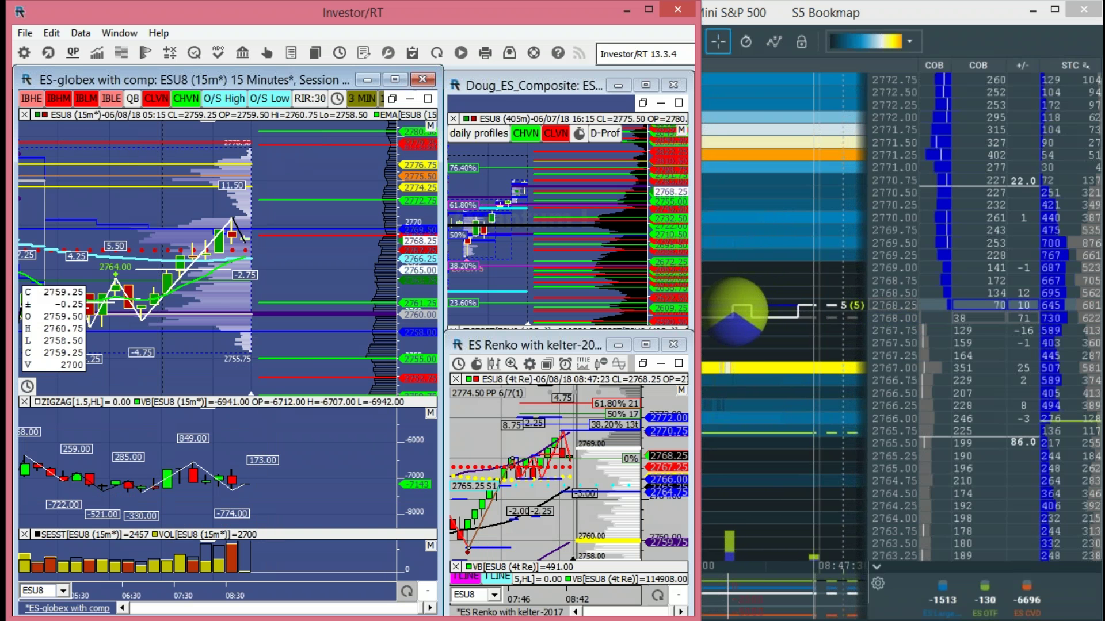
pyautogui.hotkey('alt', 'Tab')
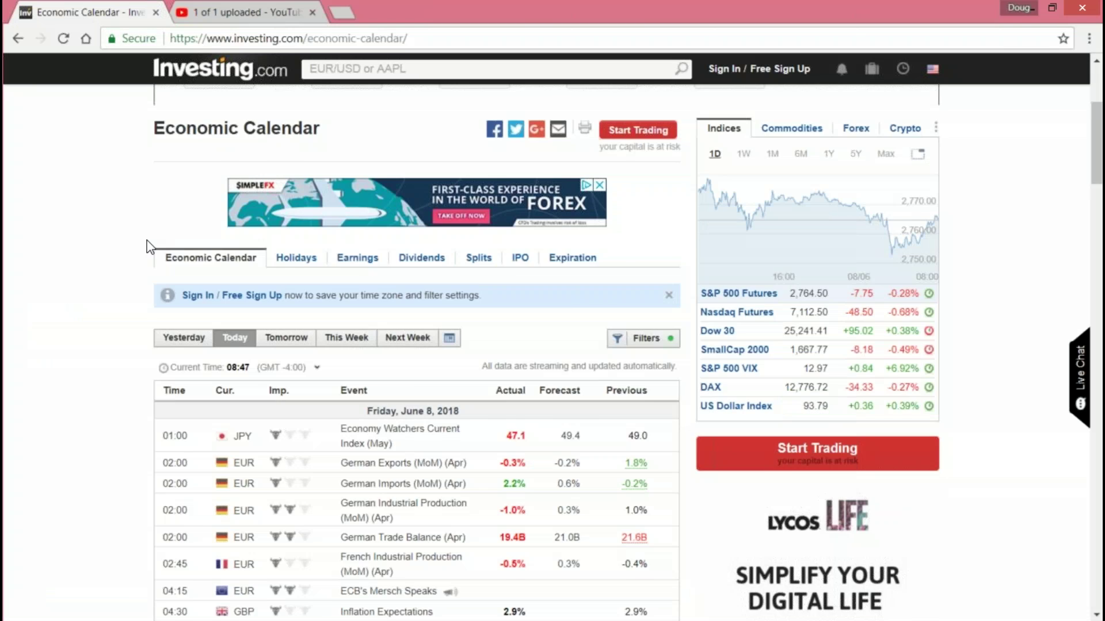
pyautogui.scroll(-5, 148, 247)
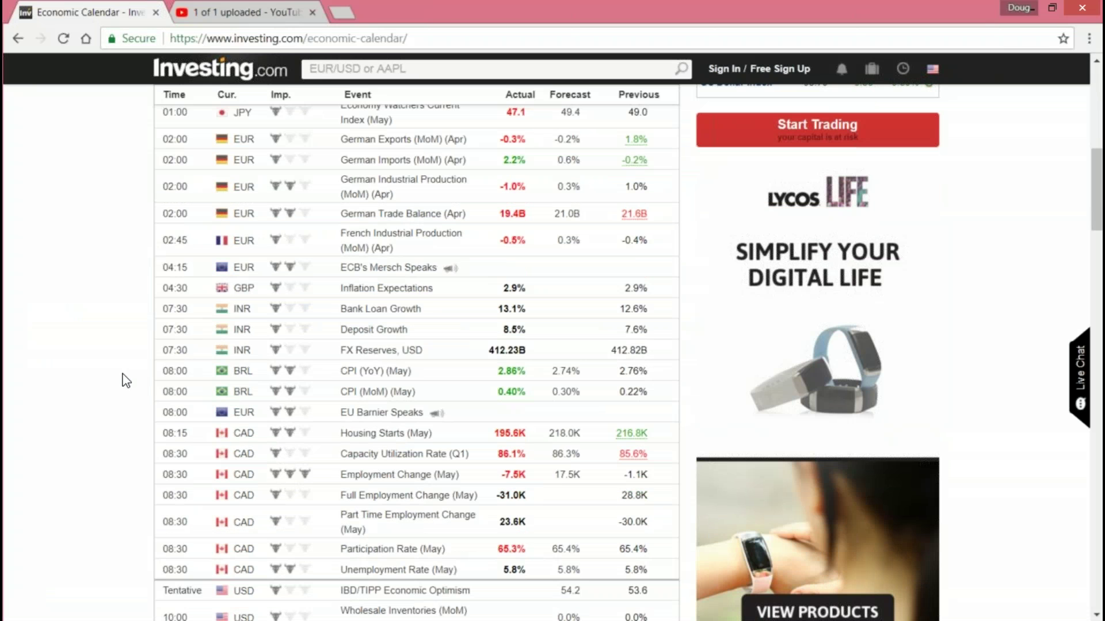
pyautogui.scroll(-5, 126, 380)
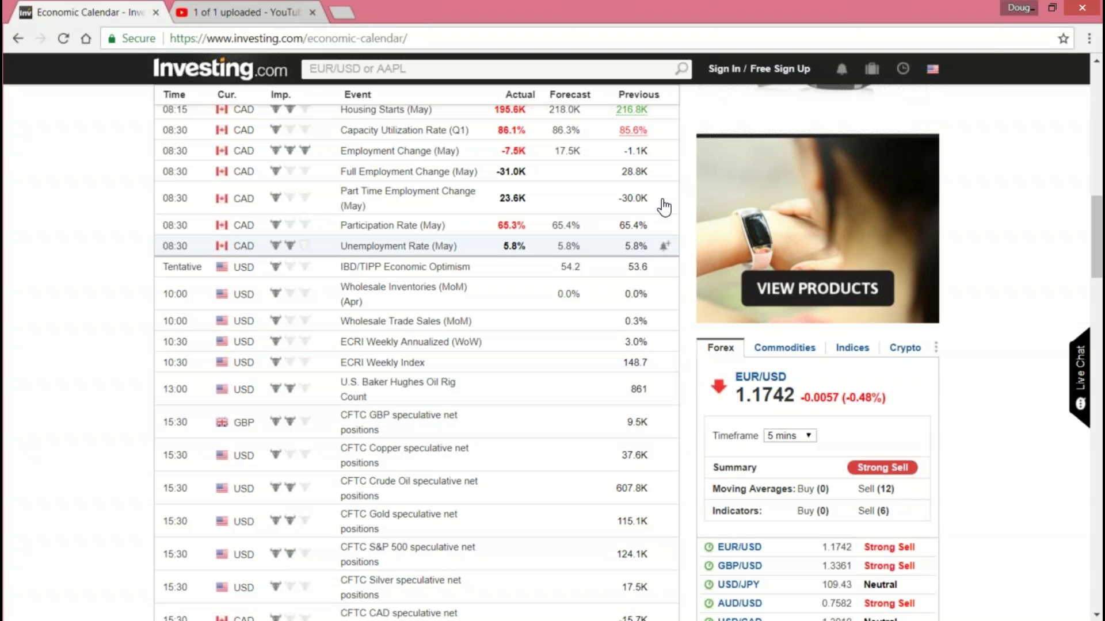
pyautogui.click(1040, 8)
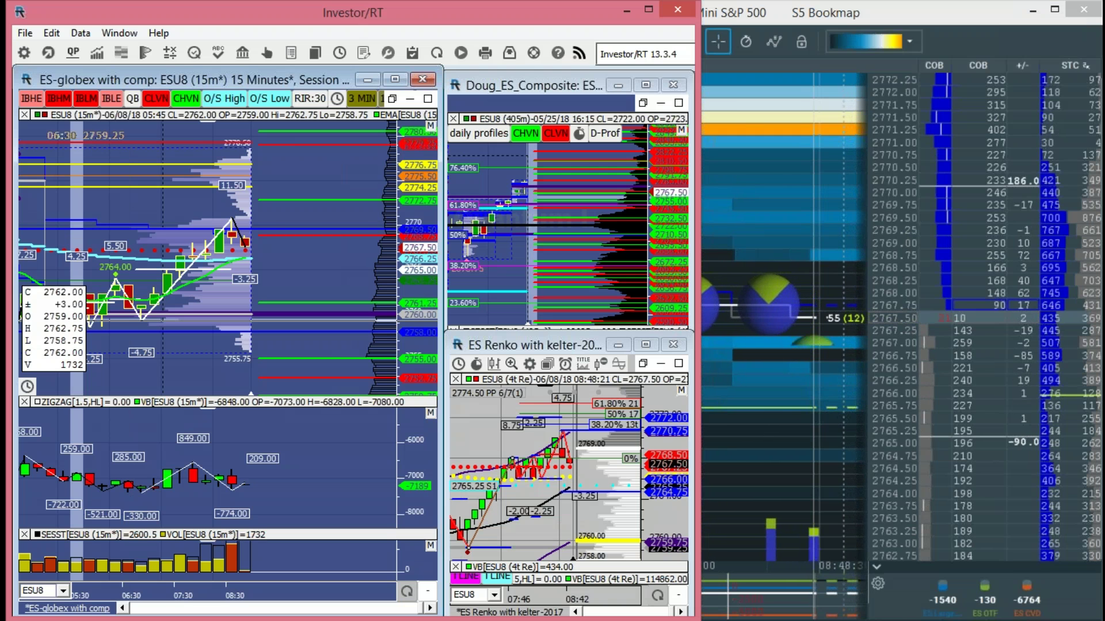
# - View the Trade_level_results_June_7,_2018.png image in Windows Photo Viewer, and return to Investor/RT with its main window maximized
pyautogui.hotkey('alt', 'Tab')
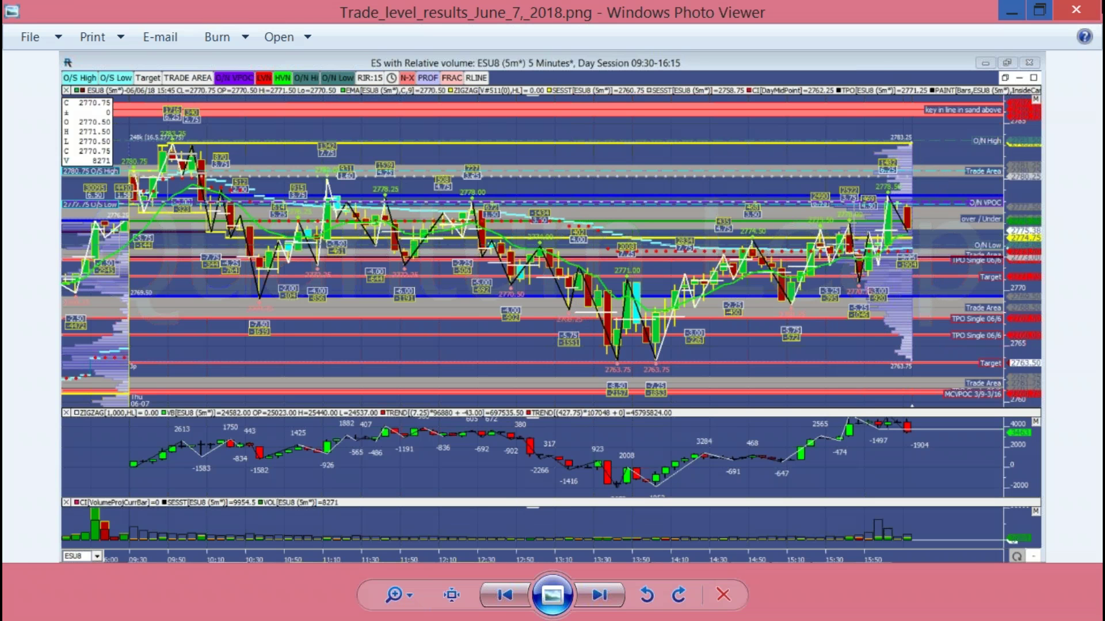
pyautogui.click(1013, 13)
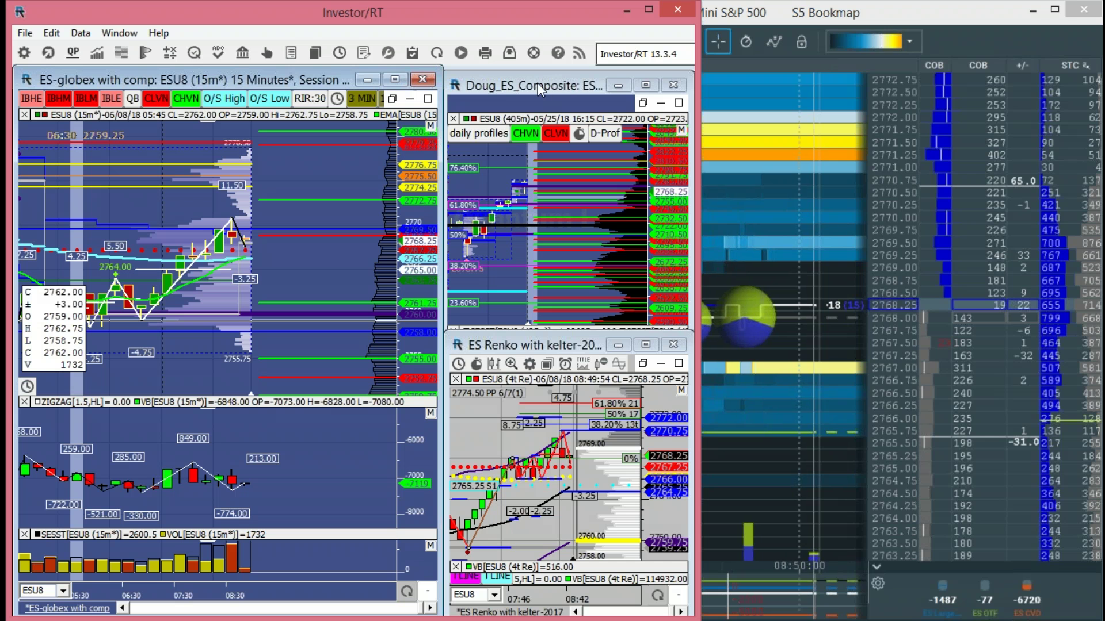
pyautogui.doubleClick(552, 15)
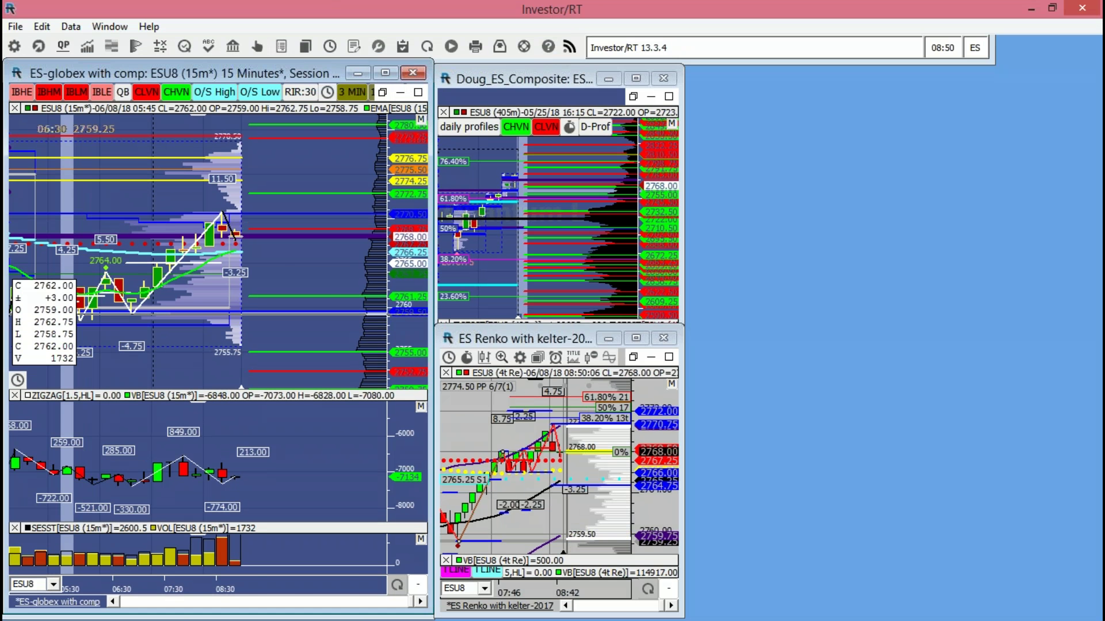
# - Examine the 405-minute ES composite chart at full size and restore it to its smaller window
pyautogui.doubleClick(530, 81)
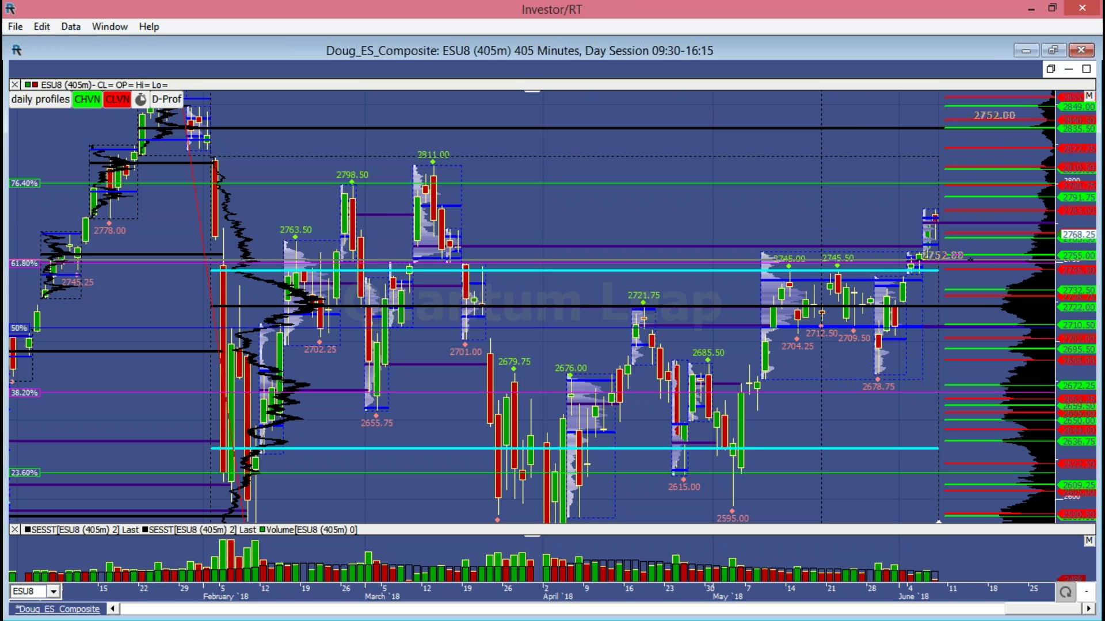
pyautogui.click(1004, 269)
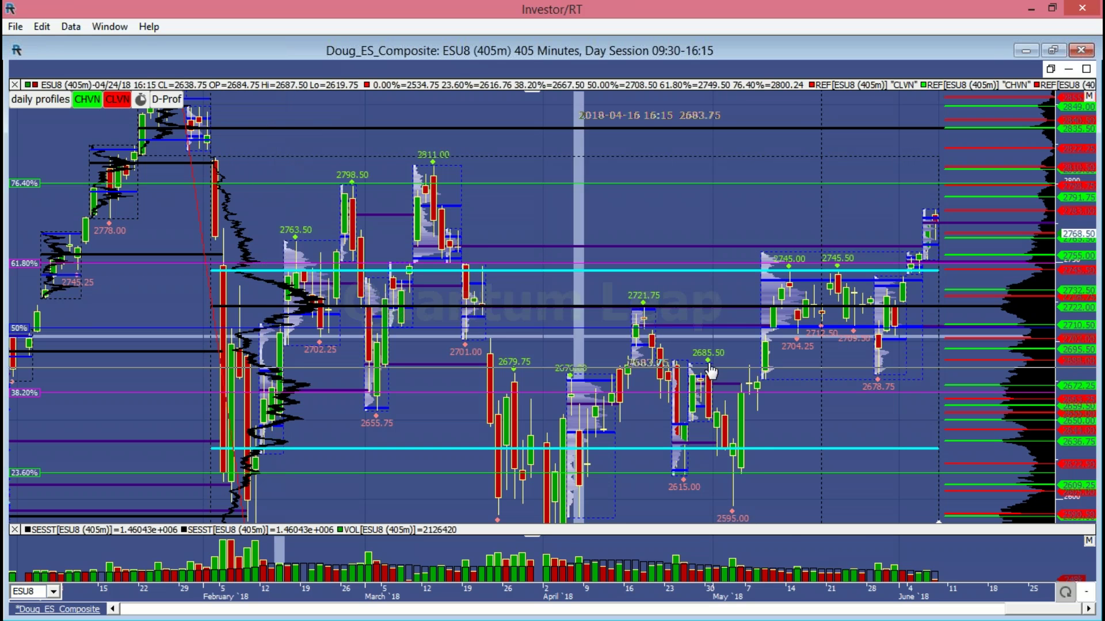
pyautogui.doubleClick(932, 52)
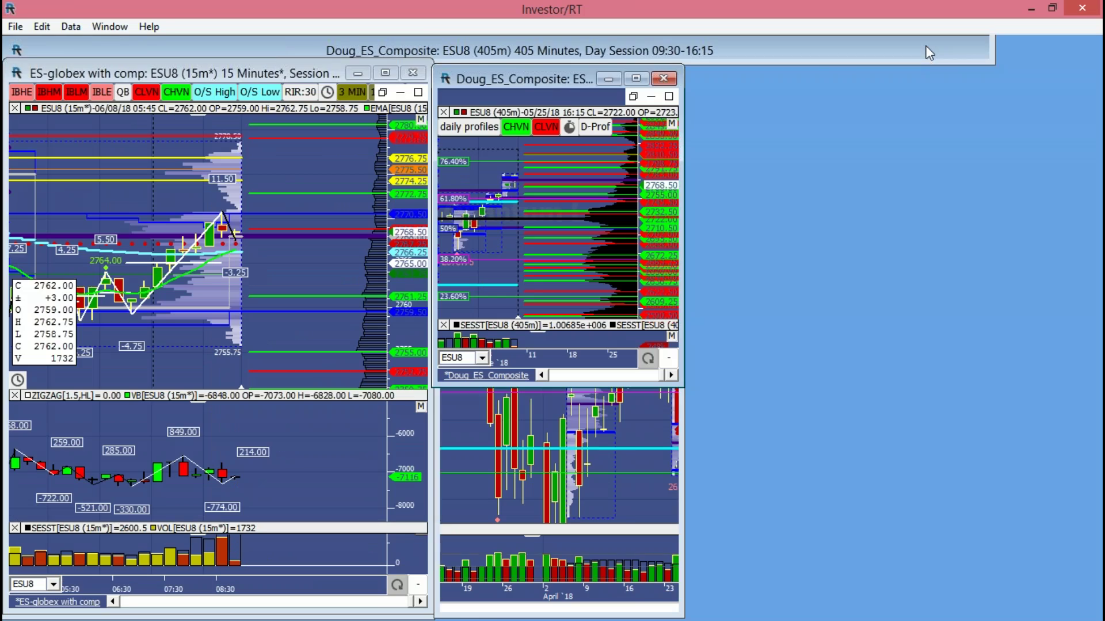
# - Move the ES-globex chart into the free workspace beside the composite, and open the minimized ES Macro weekly chart at full size
pyautogui.moveTo(222, 73); pyautogui.dragTo(901, 80)
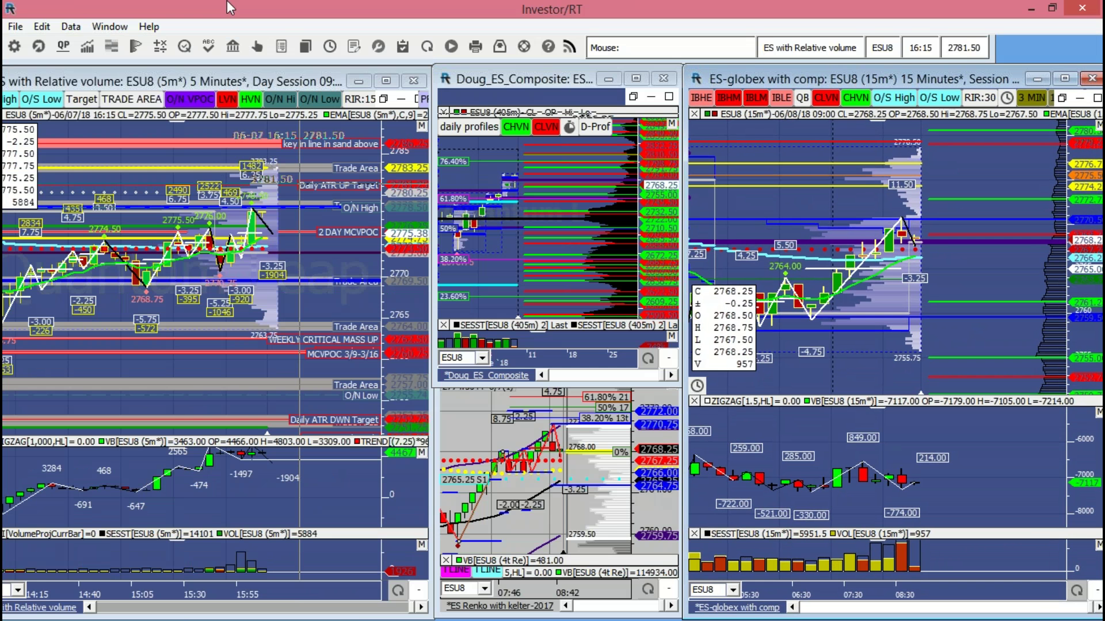
pyautogui.click(109, 26)
pyautogui.click(124, 42)
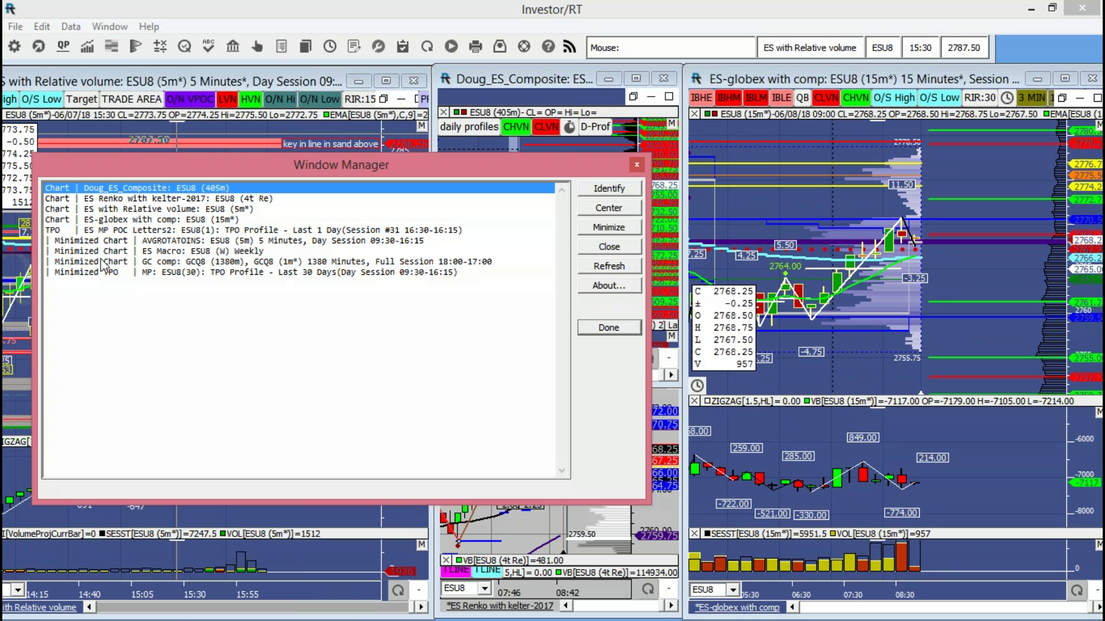
pyautogui.doubleClick(198, 258)
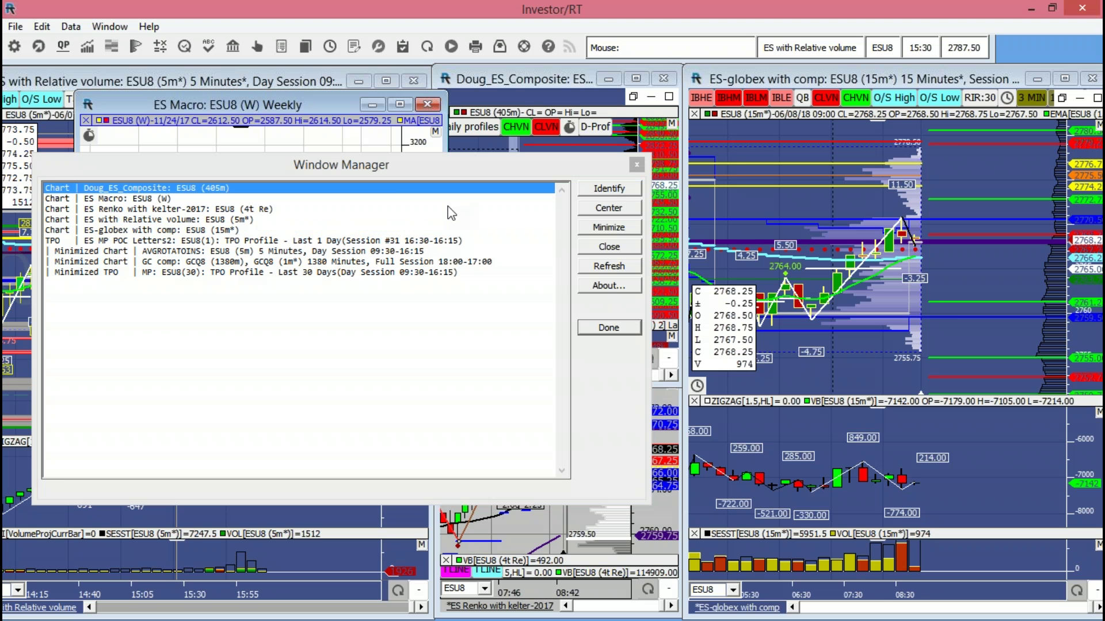
pyautogui.click(636, 169)
pyautogui.click(399, 105)
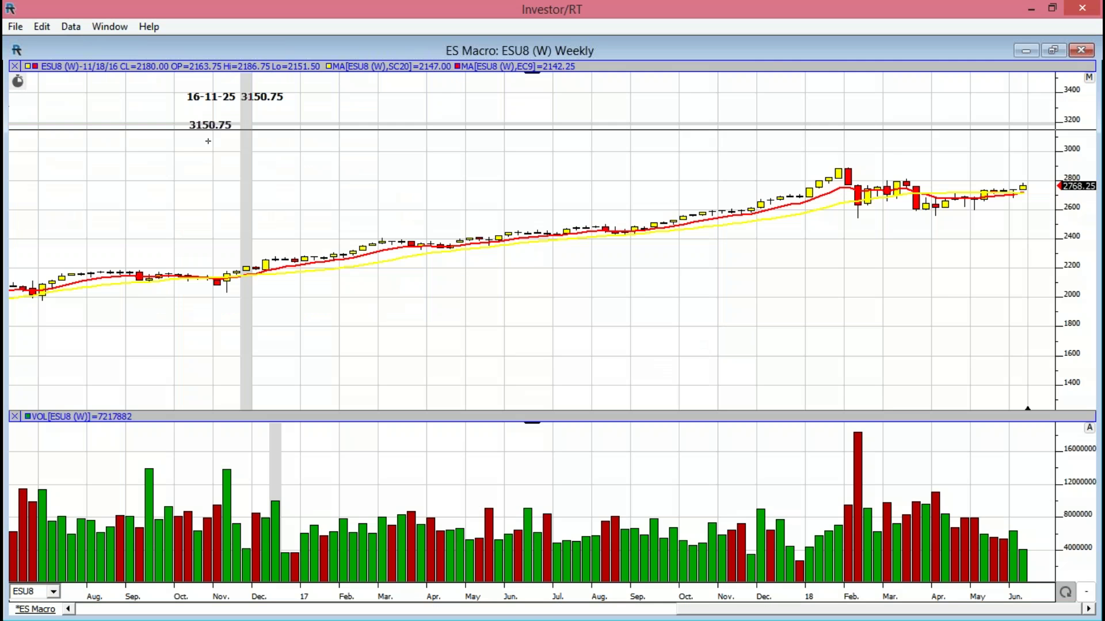
# - Review the ES Macro chart in the Monthly timeframe and return it to Weekly
pyautogui.click(18, 81)
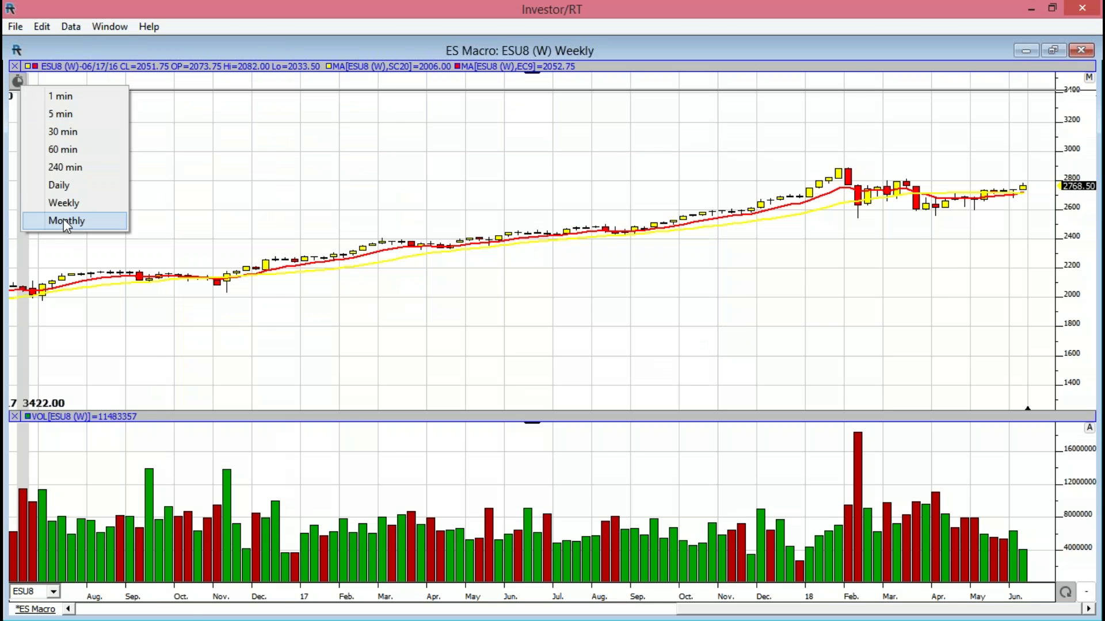
pyautogui.click(65, 222)
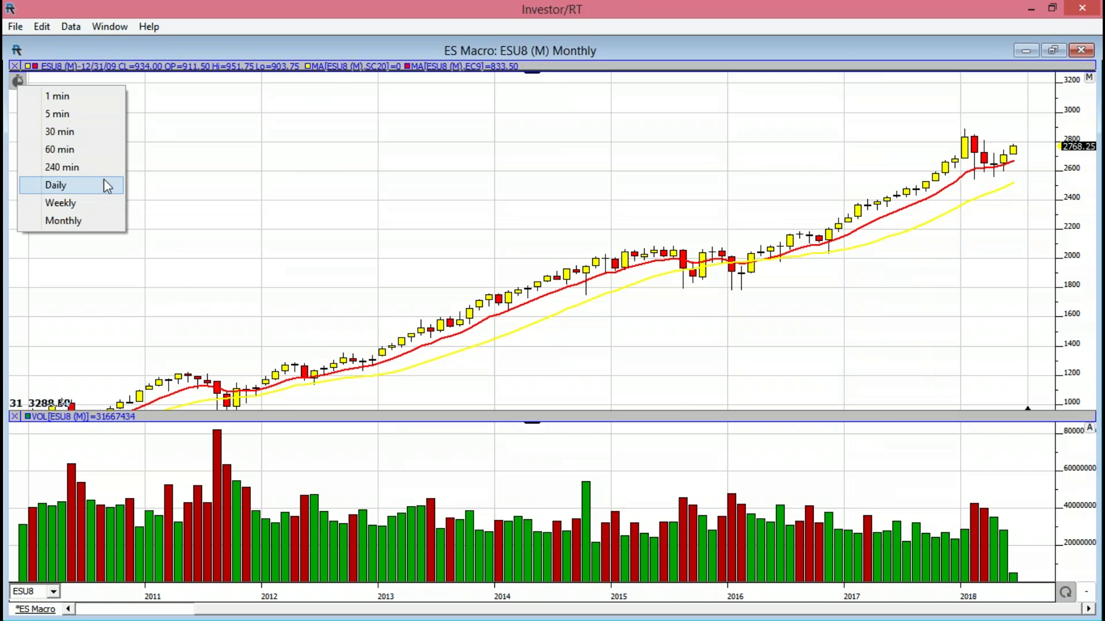
pyautogui.click(86, 203)
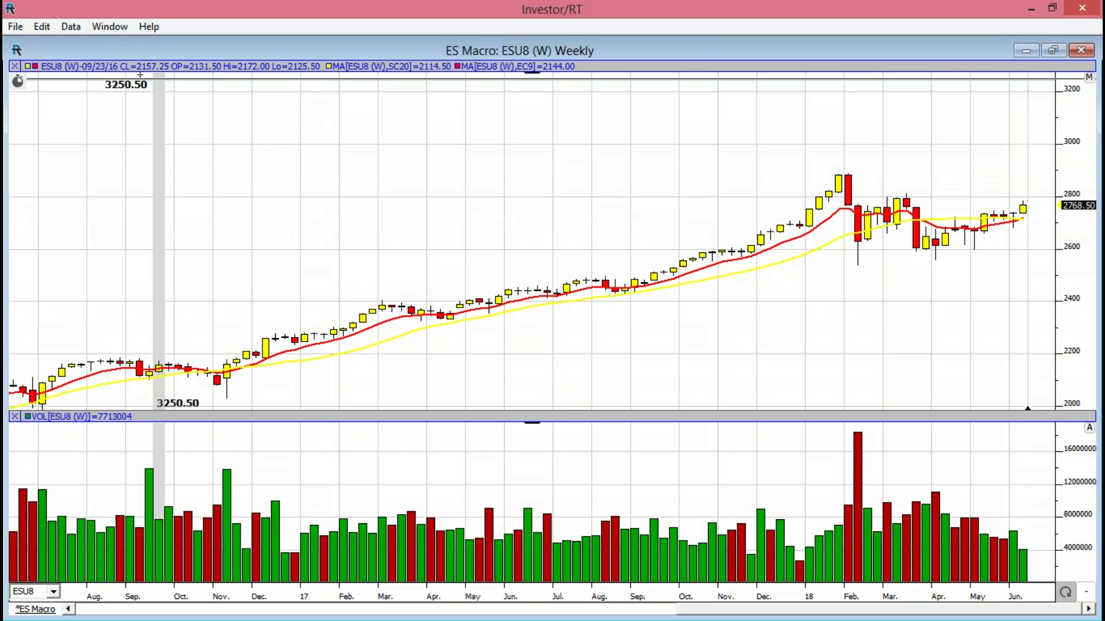
# - Review the ES Macro chart in the Daily timeframe with an expanded price scale, and in the 240 min timeframe
pyautogui.click(18, 82)
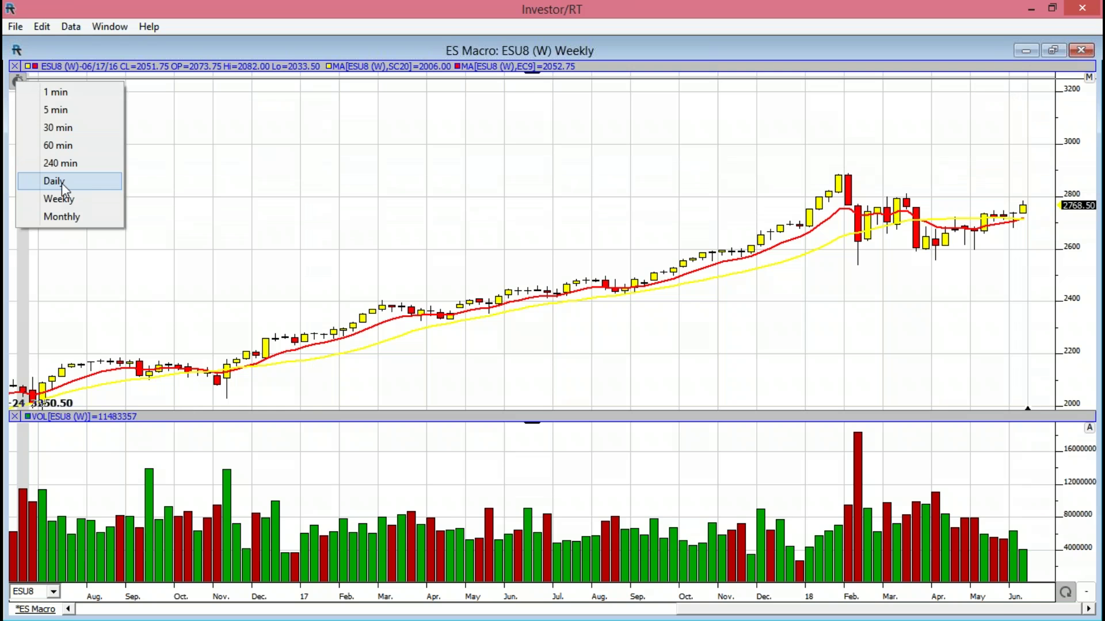
pyautogui.click(58, 181)
pyautogui.moveTo(1079, 298); pyautogui.dragTo(1079, 112)
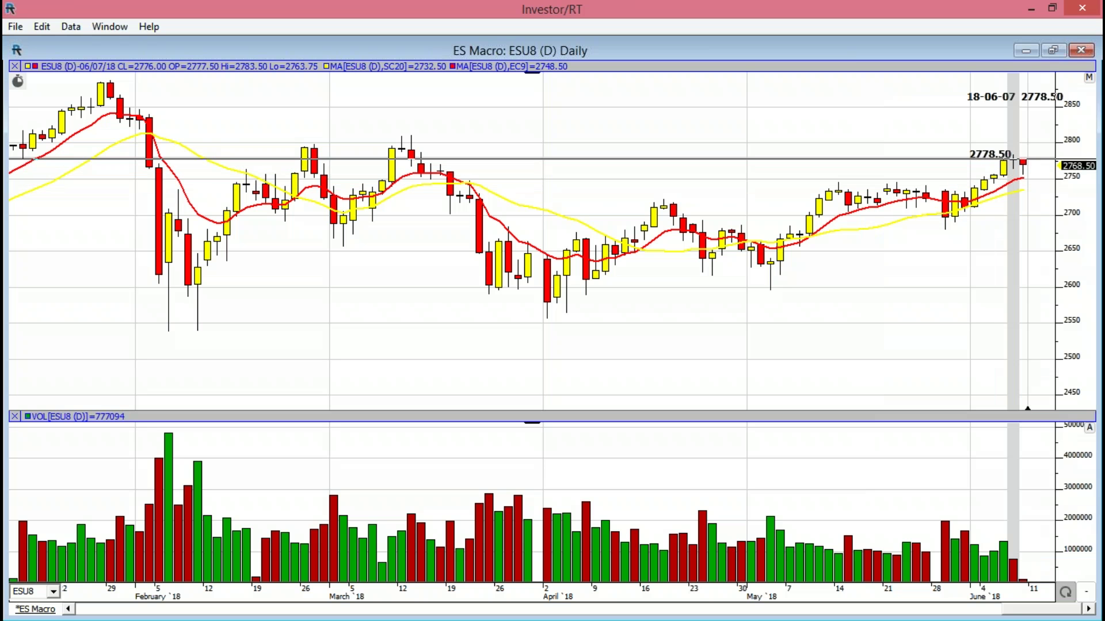
pyautogui.click(19, 82)
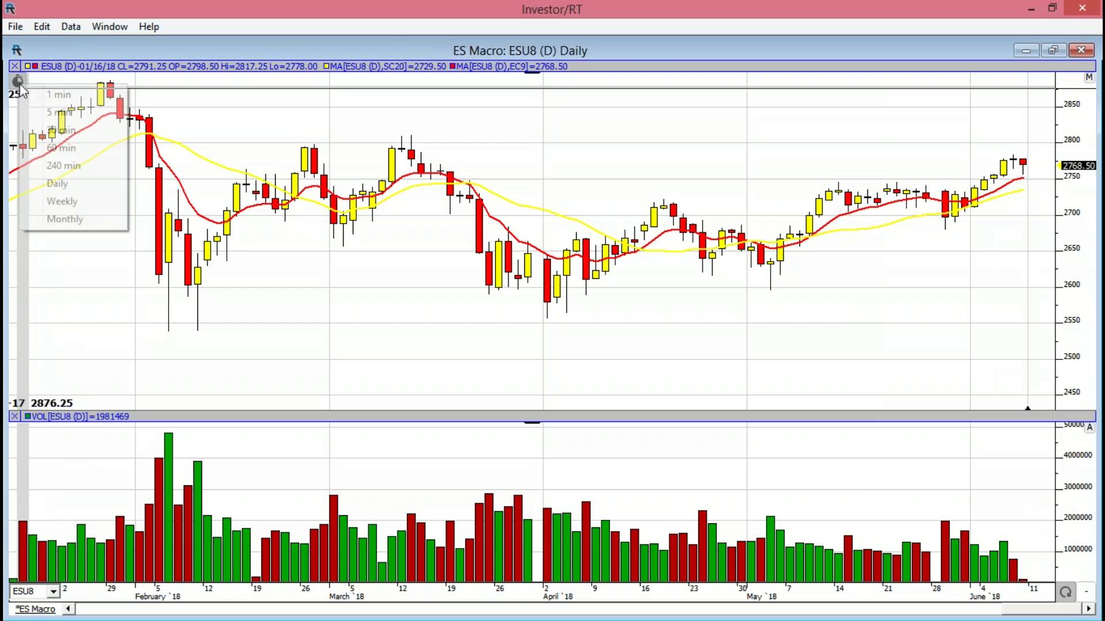
pyautogui.click(64, 165)
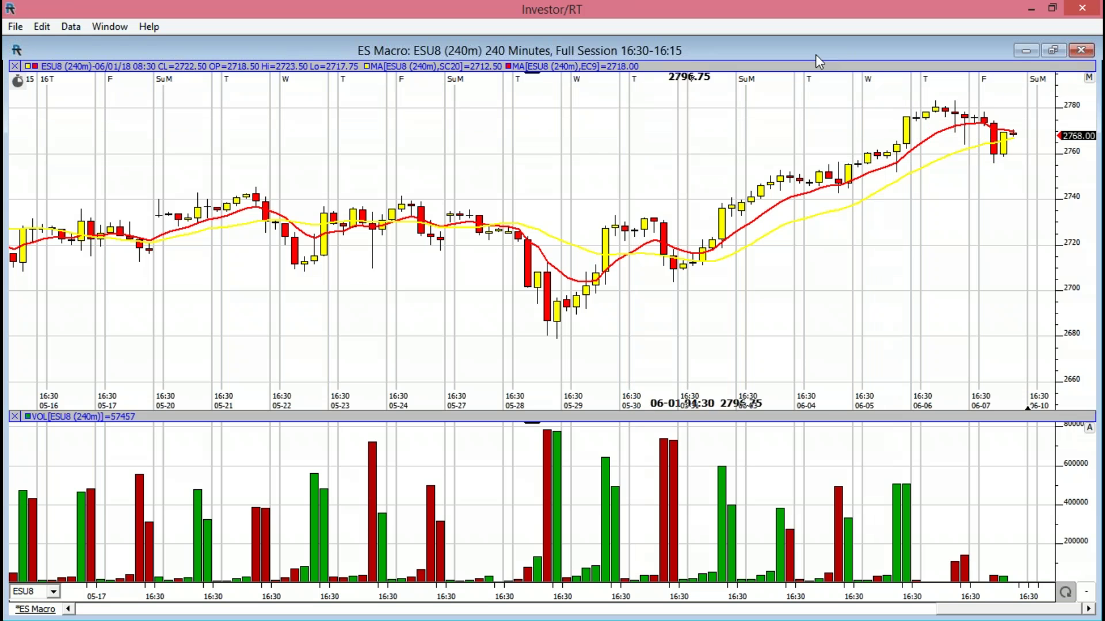
# - Set the ES Macro chart to 30 min, expand its price scale to review the bars, and minimize the chart
pyautogui.click(19, 81)
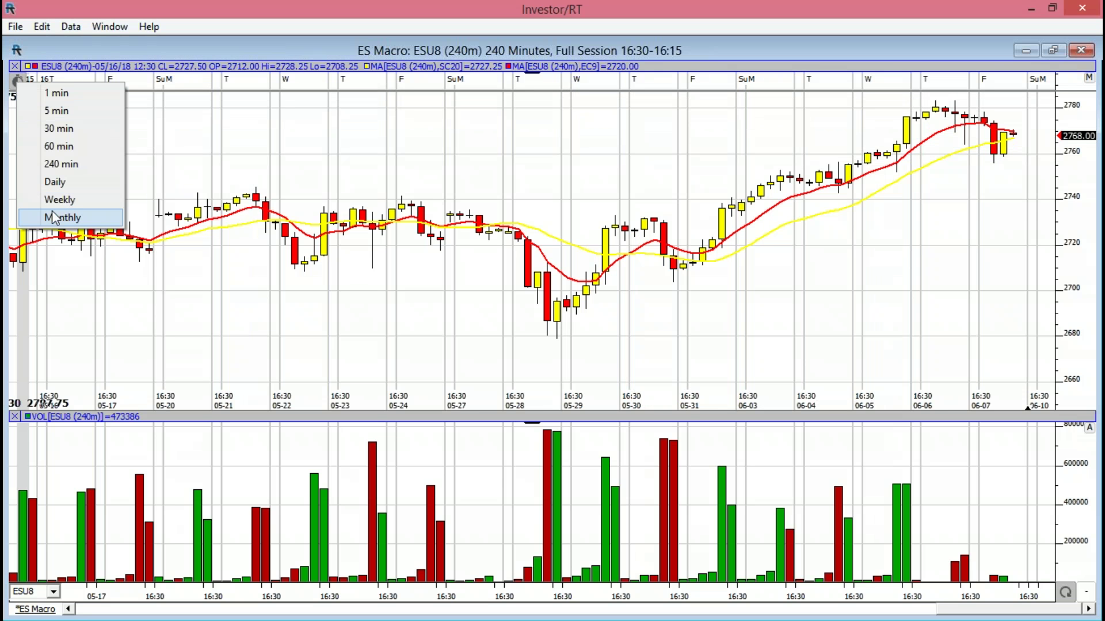
pyautogui.click(65, 129)
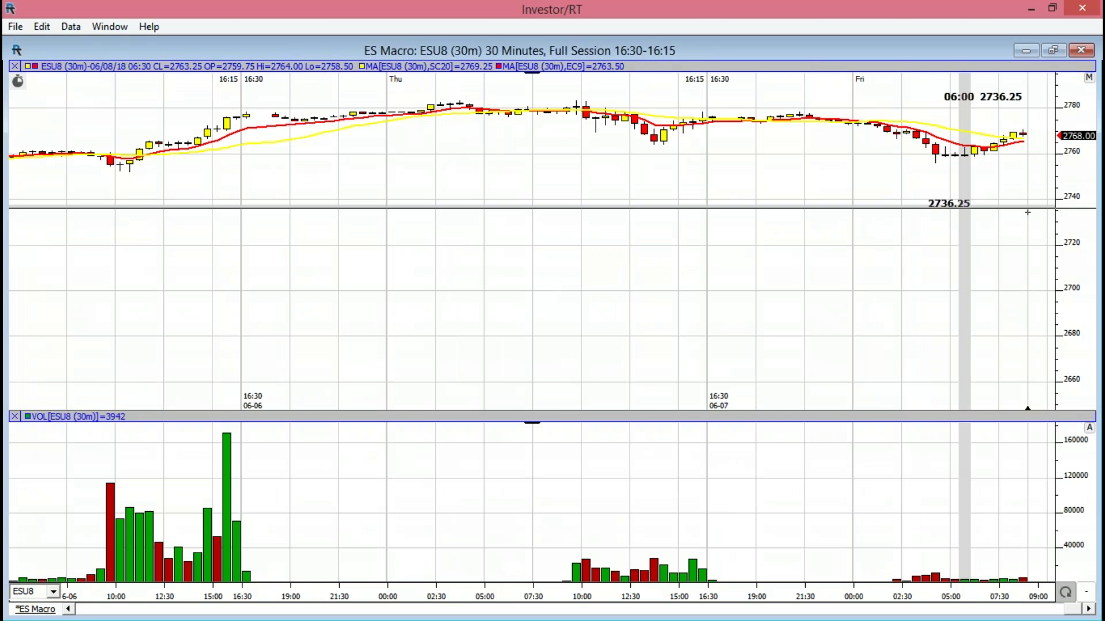
pyautogui.moveTo(1067, 245); pyautogui.dragTo(1068, 132)
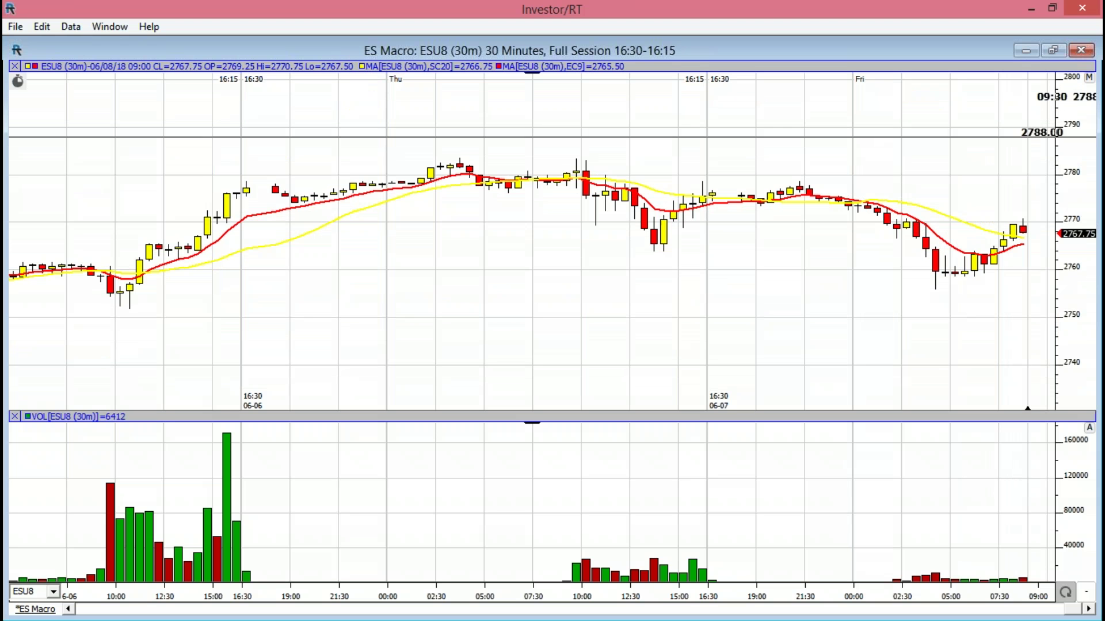
pyautogui.click(1022, 50)
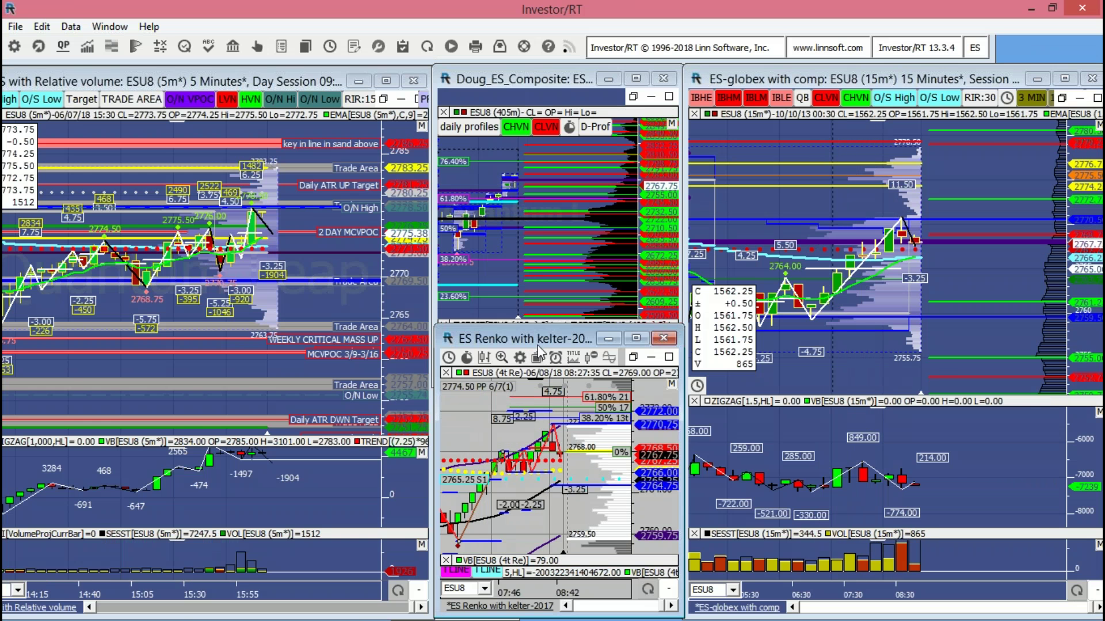
# - Enlarge the ES Renko chart and examine the overnight swings with wider bar spacing
pyautogui.click(661, 267)
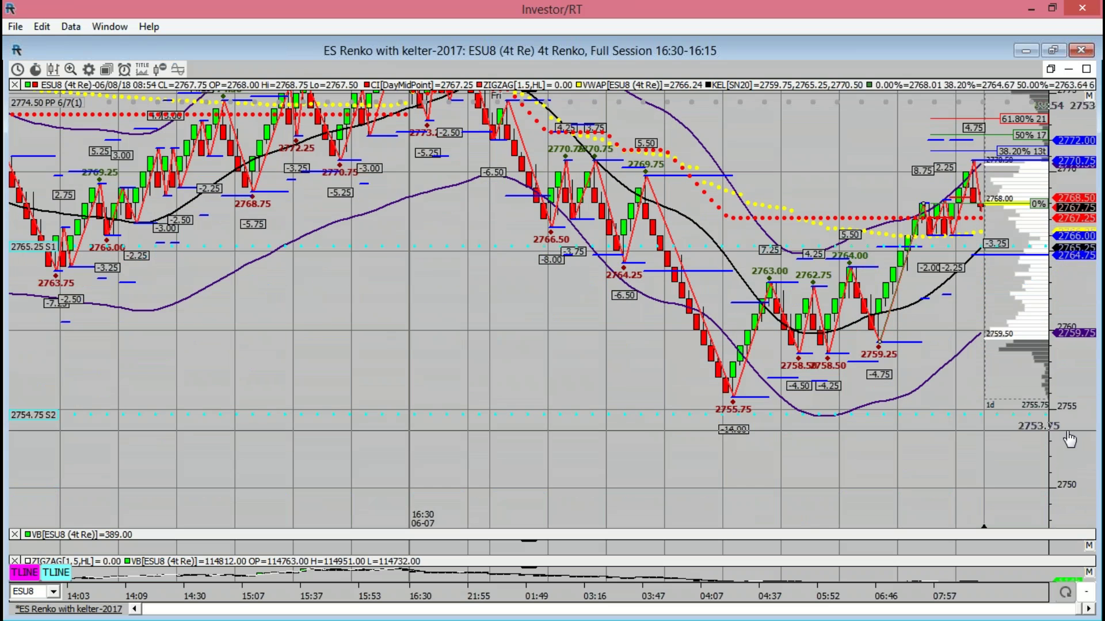
pyautogui.scroll(3, 984, 331)
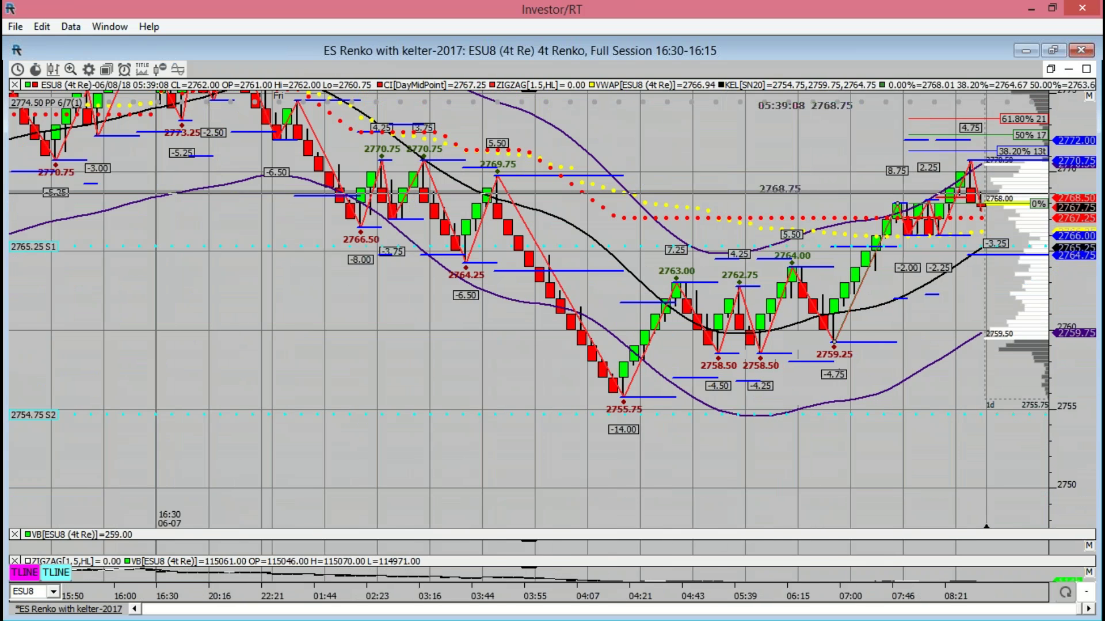
pyautogui.scroll(3, 921, 288)
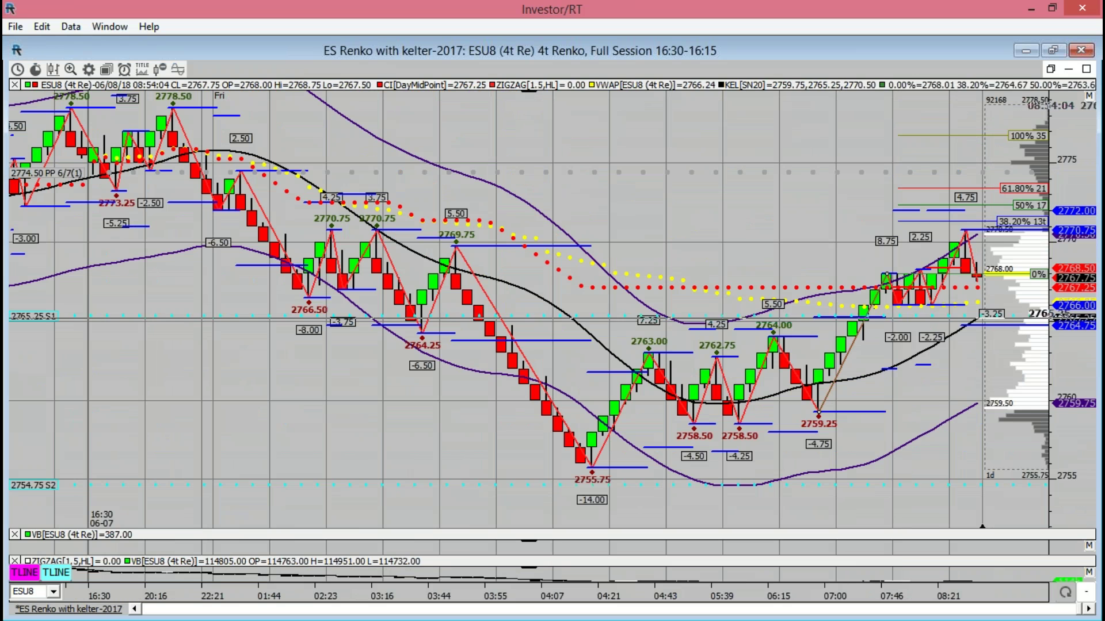
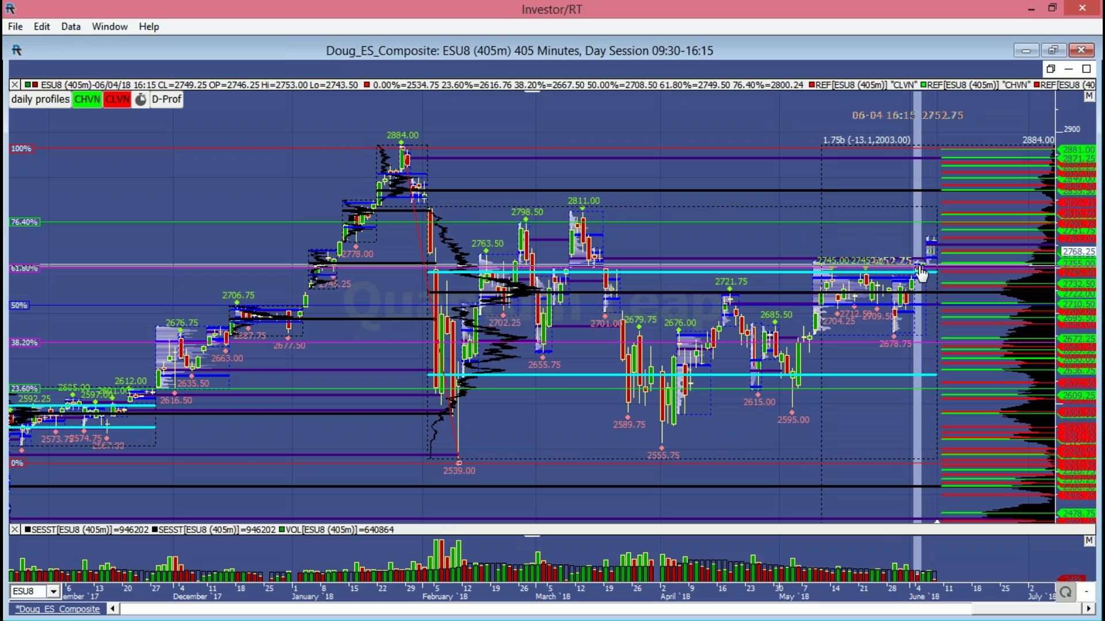
# - Examine the ES composite chart's volume nodes and retracement levels with a shifted and expanded price scale, and restore its smaller window
pyautogui.moveTo(923, 282); pyautogui.dragTo(986, 374)
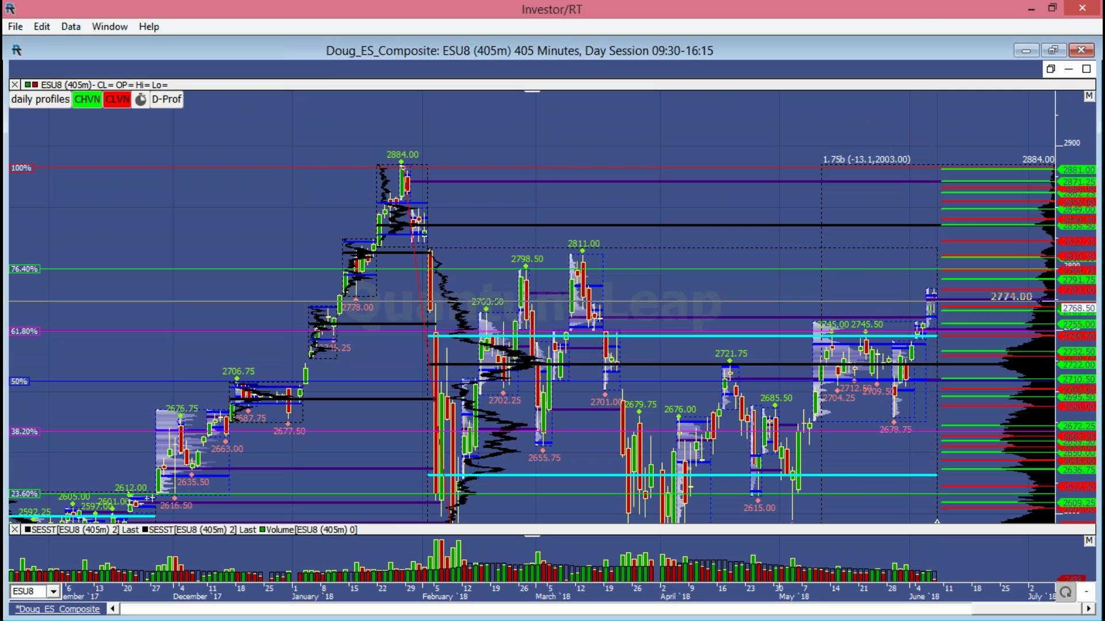
pyautogui.moveTo(1072, 238); pyautogui.dragTo(1070, 356)
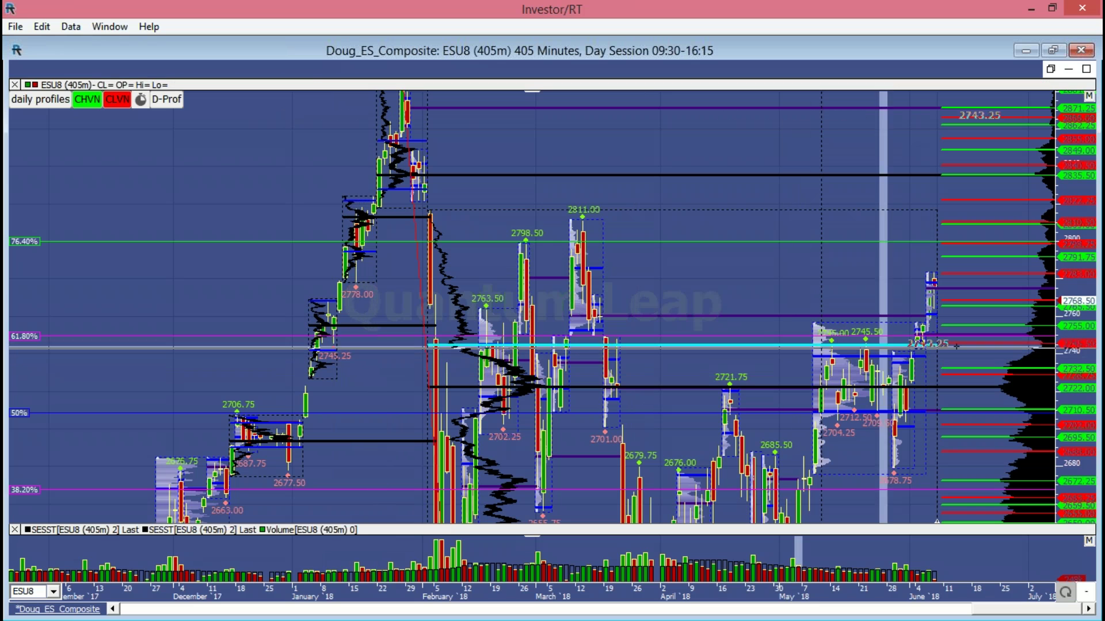
pyautogui.moveTo(947, 341); pyautogui.dragTo(949, 346)
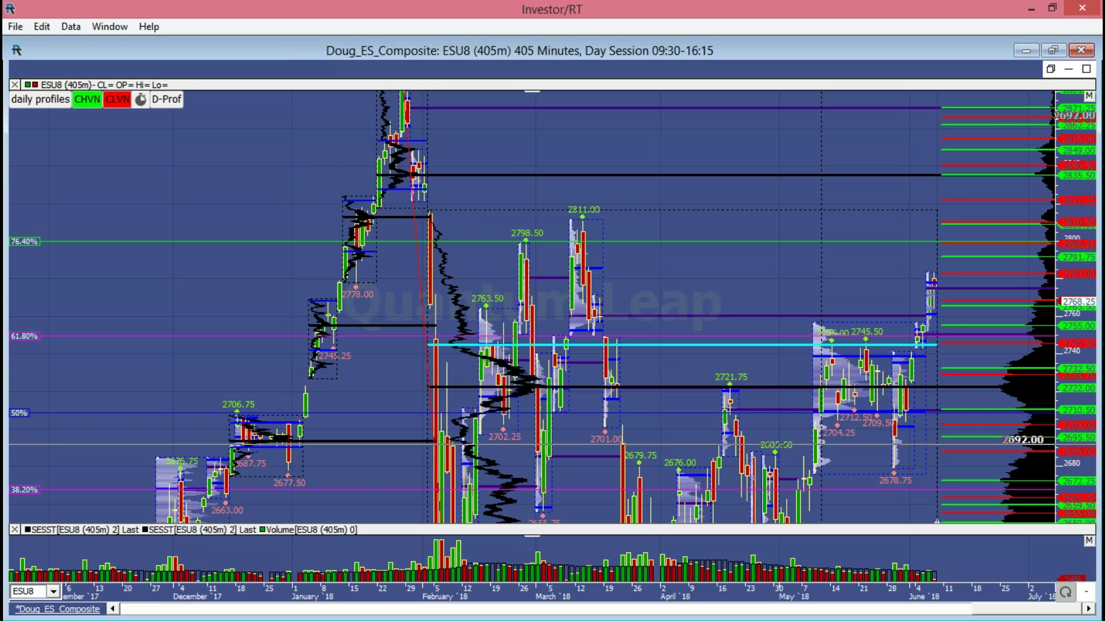
pyautogui.moveTo(1065, 441); pyautogui.dragTo(1067, 461)
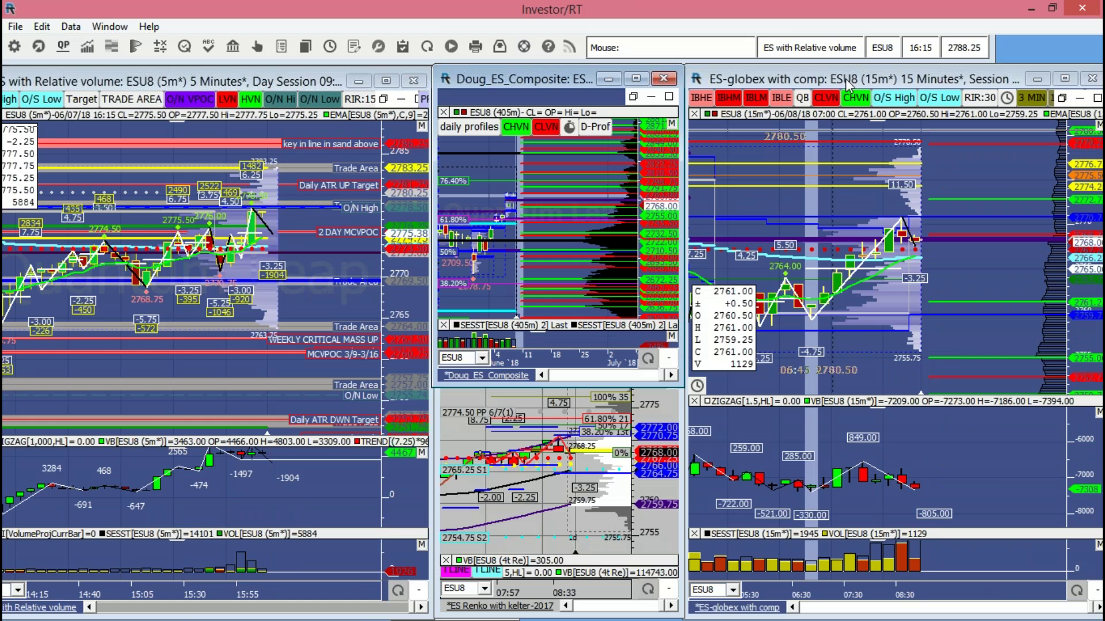
# - Examine the 15-minute ES-globex chart at full size
pyautogui.doubleClick(847, 85)
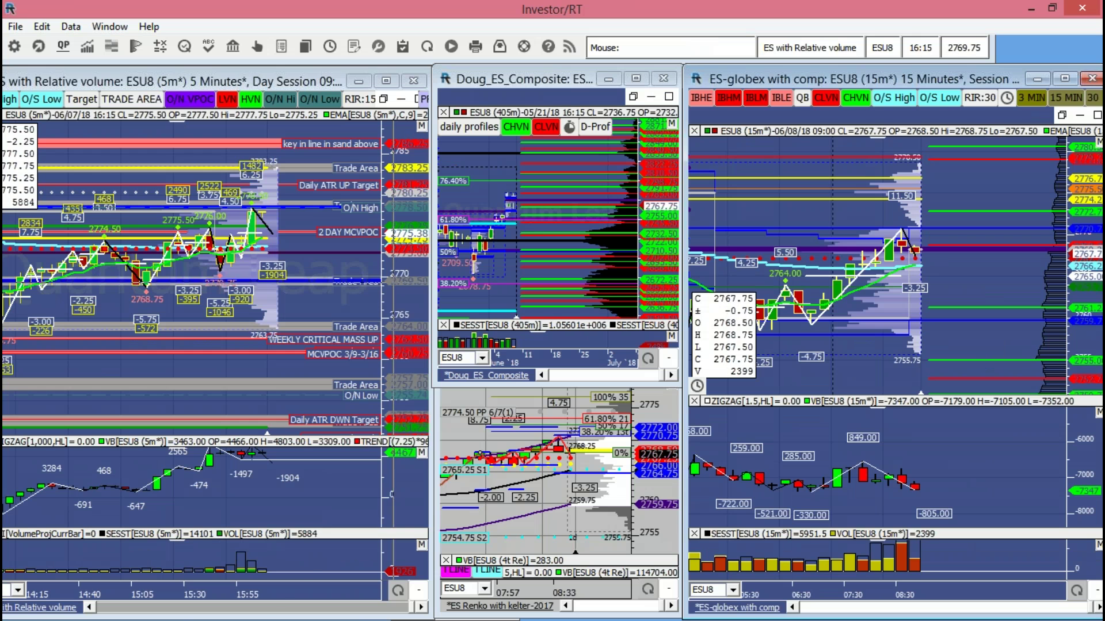
# - Shift the price scale of the 5-minute ES relative volume chart and mark the O/N VPOC level at about 2768
pyautogui.click(403, 309)
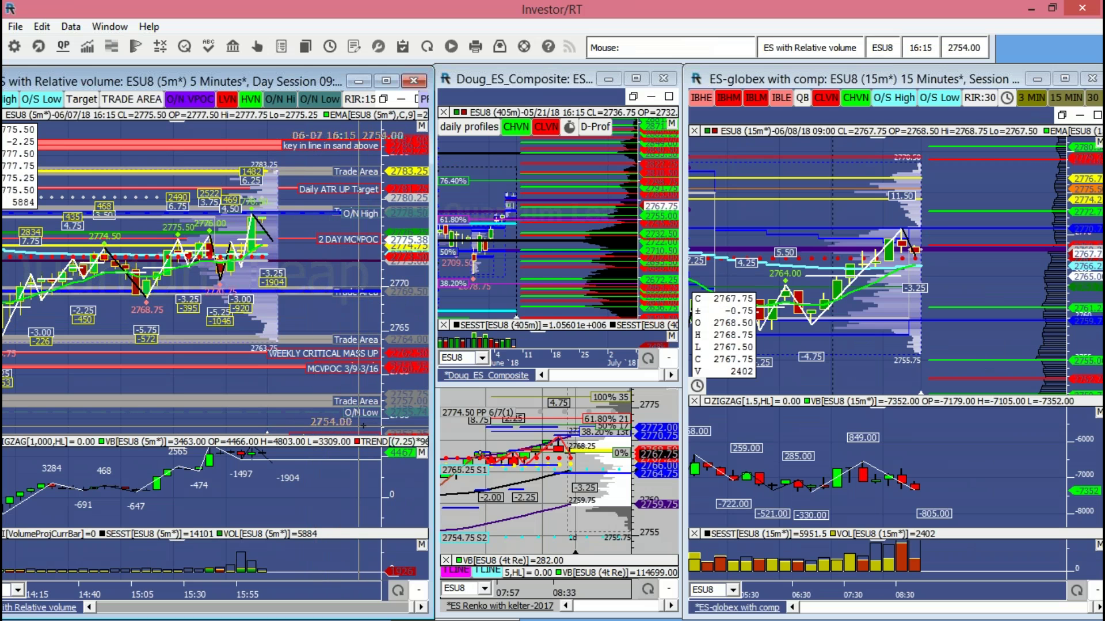
pyautogui.moveTo(401, 402); pyautogui.dragTo(392, 240)
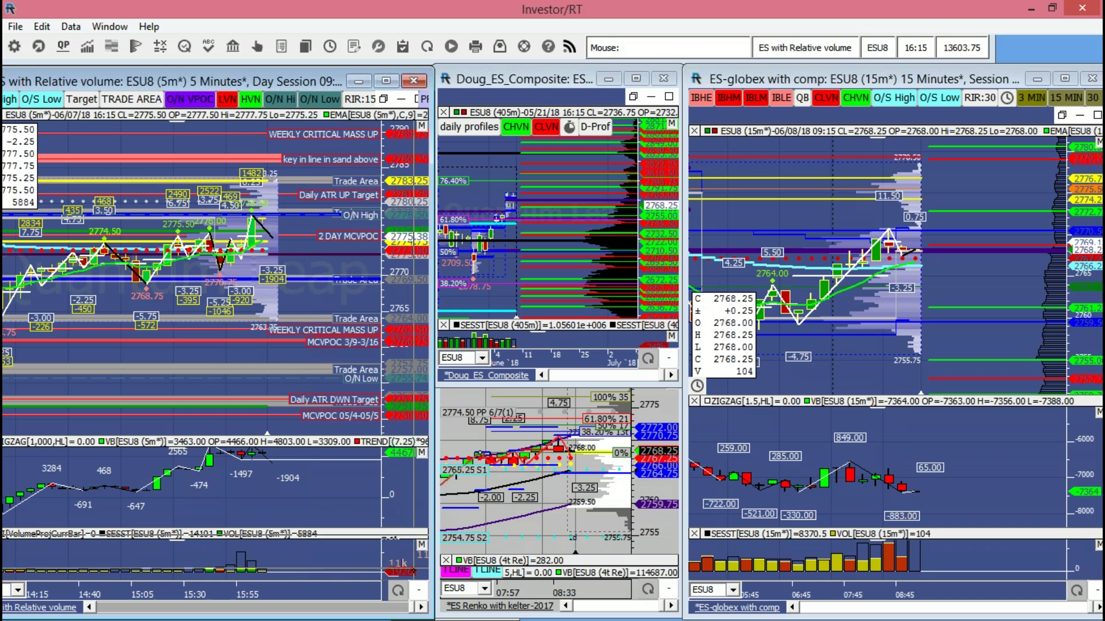
pyautogui.click(423, 608)
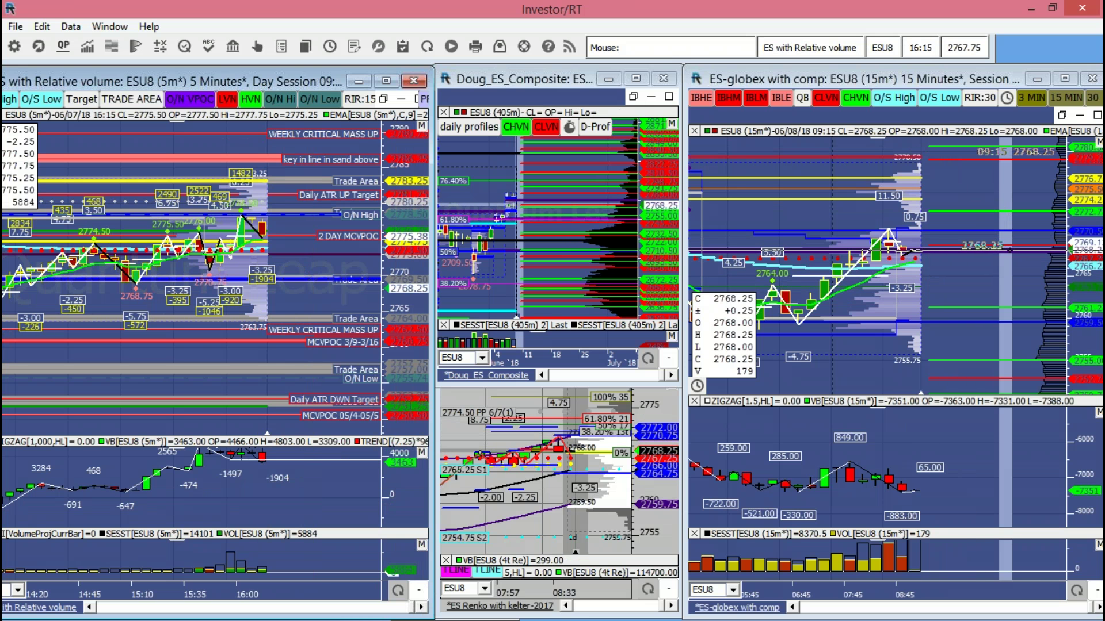
pyautogui.click(190, 101)
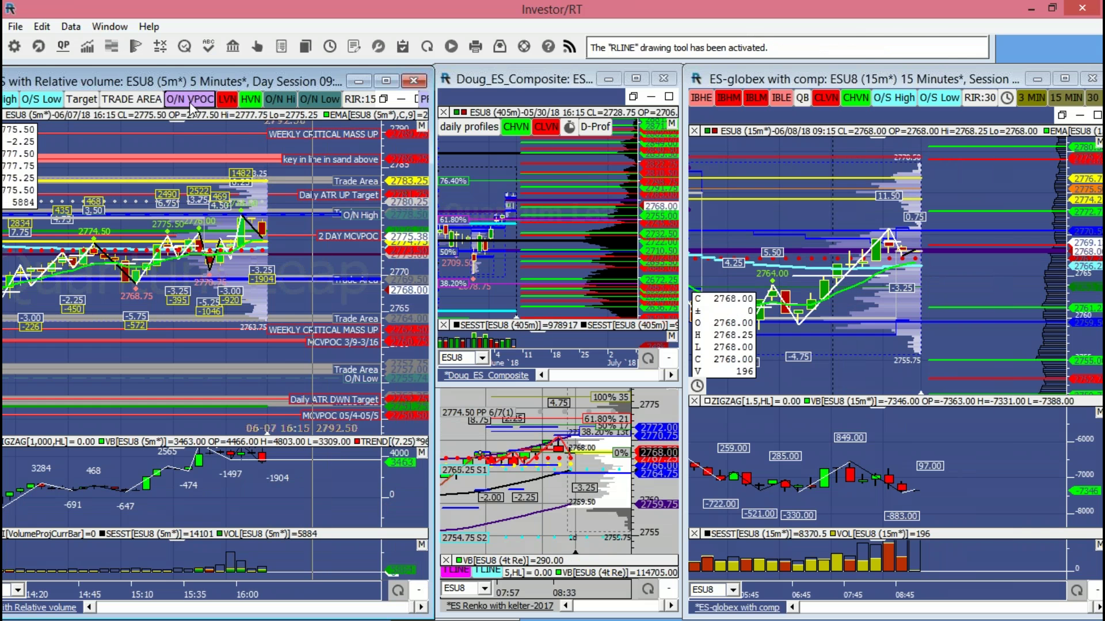
pyautogui.click(333, 283)
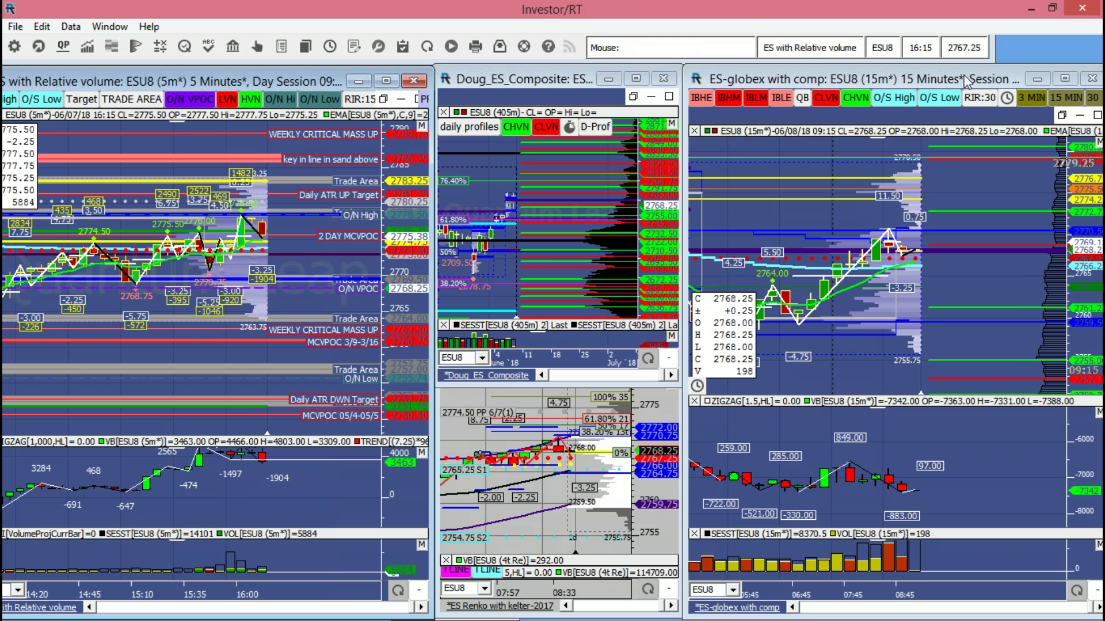
# - Widen the 5-minute ES chart across the workspace, adjust its price range and bar spacing, and leave blank space after the last bar
pyautogui.moveTo(430, 64); pyautogui.dragTo(1096, 77)
pyautogui.scroll(2, 1008, 460)
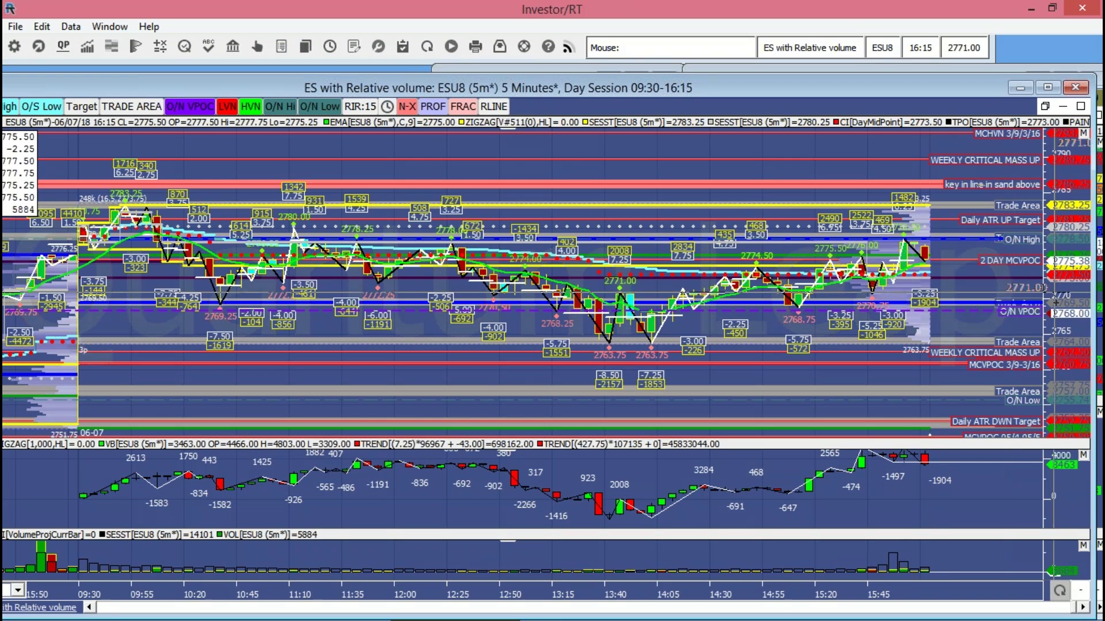
pyautogui.scroll(-3, 1008, 461)
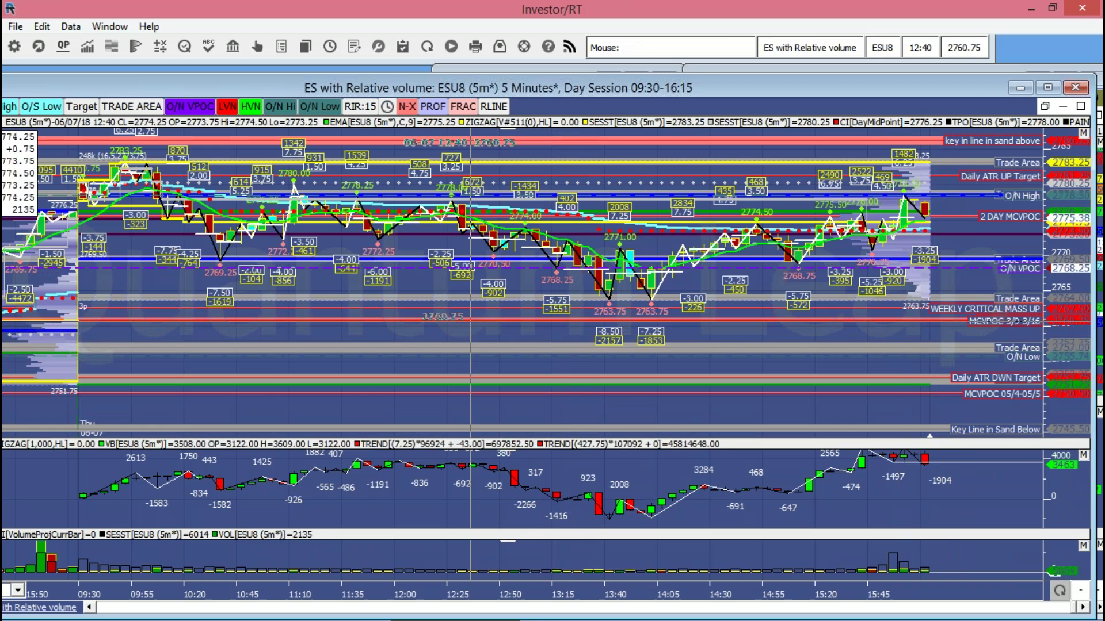
pyautogui.press('Up')
pyautogui.press('Up')
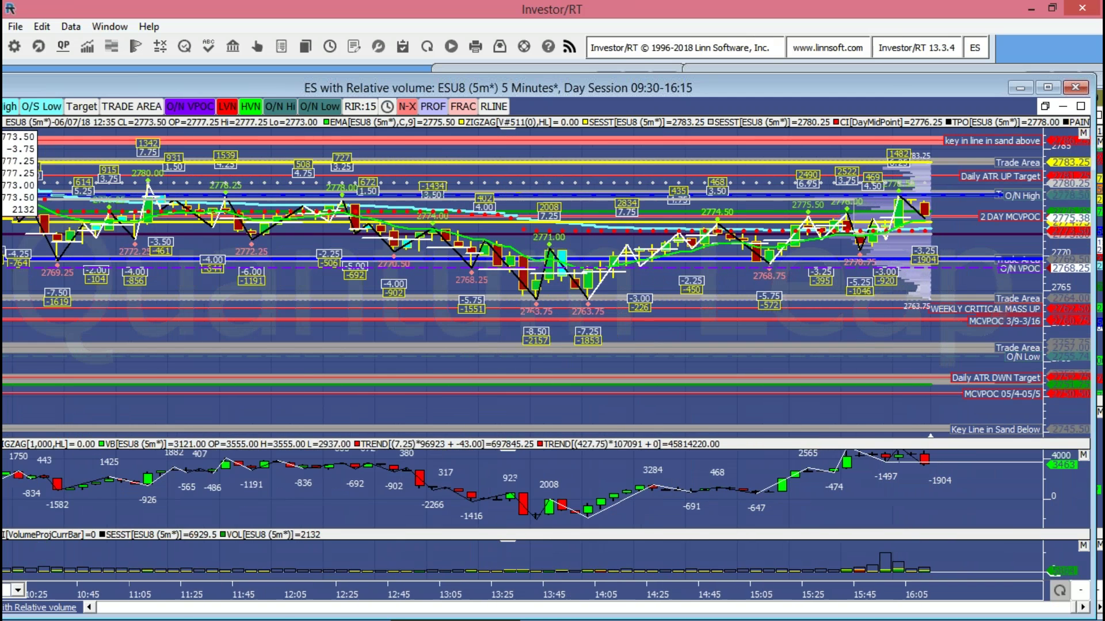
pyautogui.press('Down')
pyautogui.press('Down')
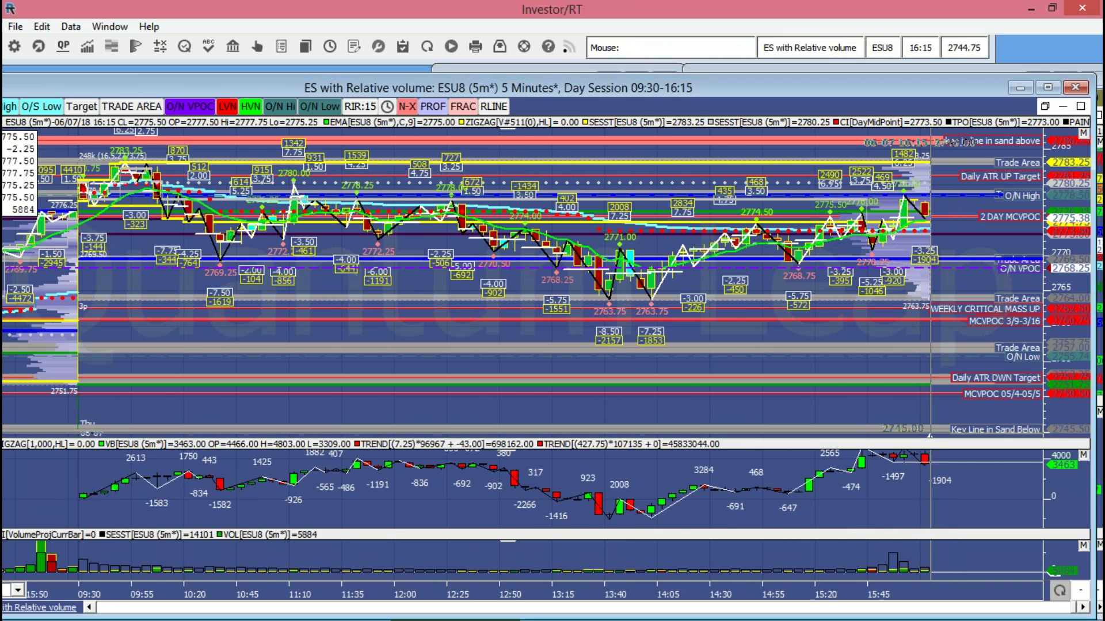
pyautogui.scroll(-5, 883, 432)
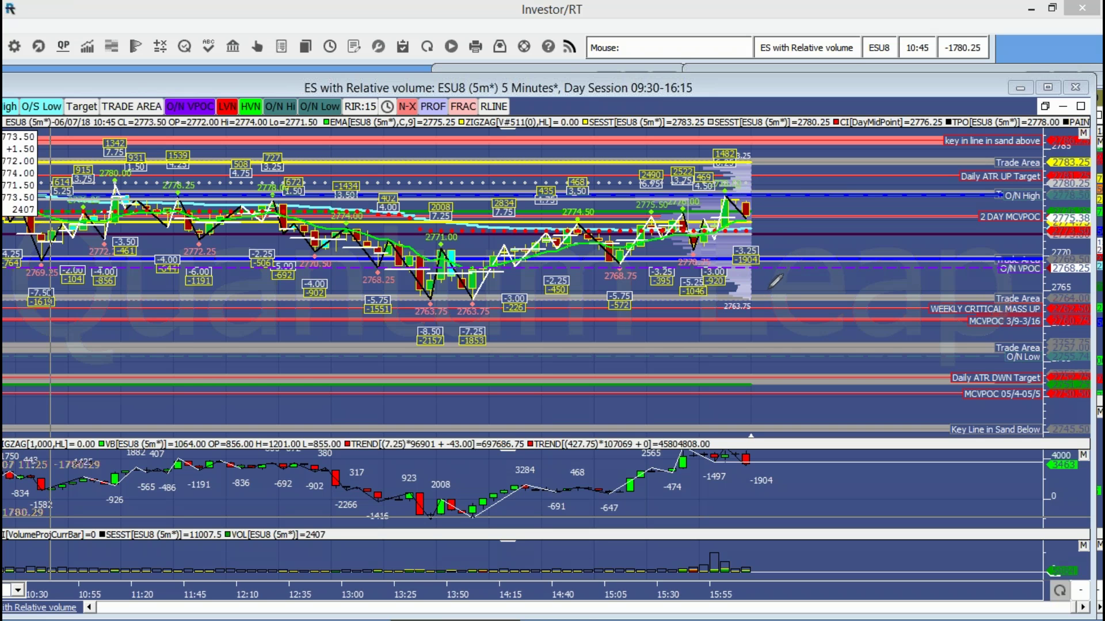
# - Sketch scenario 1 rising to the O/N High, falling to MCVPOC 05/4-05/5 and returning to a circled MCVPOC 3/9-3/16, number it, and clear the ink
pyautogui.moveTo(774, 280); pyautogui.dragTo(792, 273)
pyautogui.moveTo(799, 287)
pyautogui.mouseDown()
pyautogui.moveTo(805, 263)
pyautogui.moveTo(815, 286)
pyautogui.moveTo(824, 236)
pyautogui.moveTo(842, 212)
pyautogui.mouseUp()
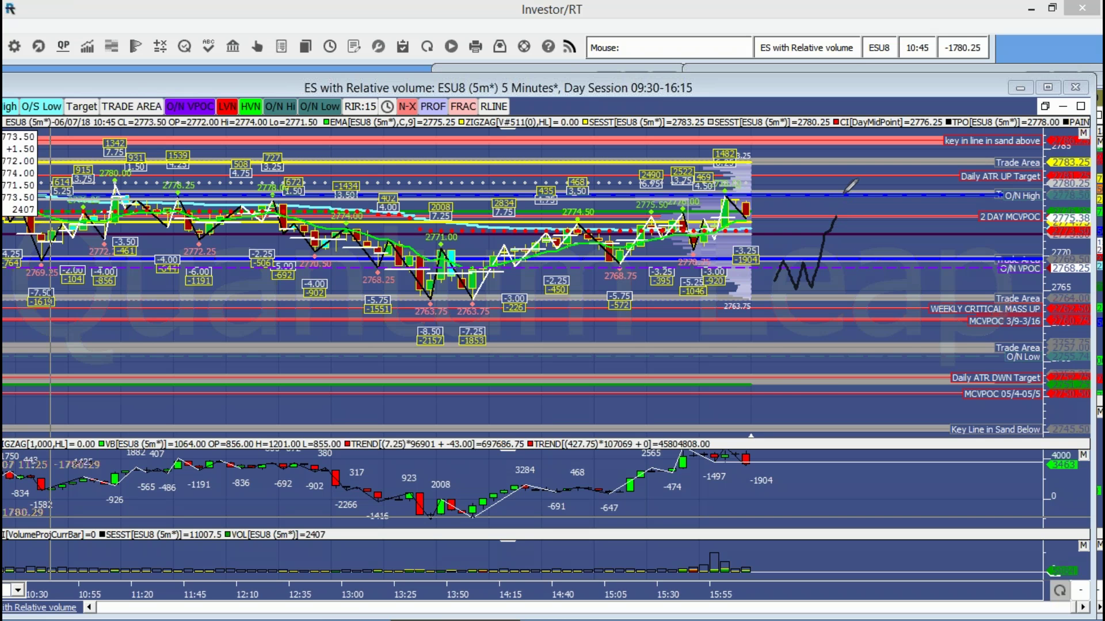
pyautogui.moveTo(836, 216)
pyautogui.mouseDown()
pyautogui.moveTo(868, 197)
pyautogui.moveTo(901, 296)
pyautogui.moveTo(955, 353)
pyautogui.mouseUp()
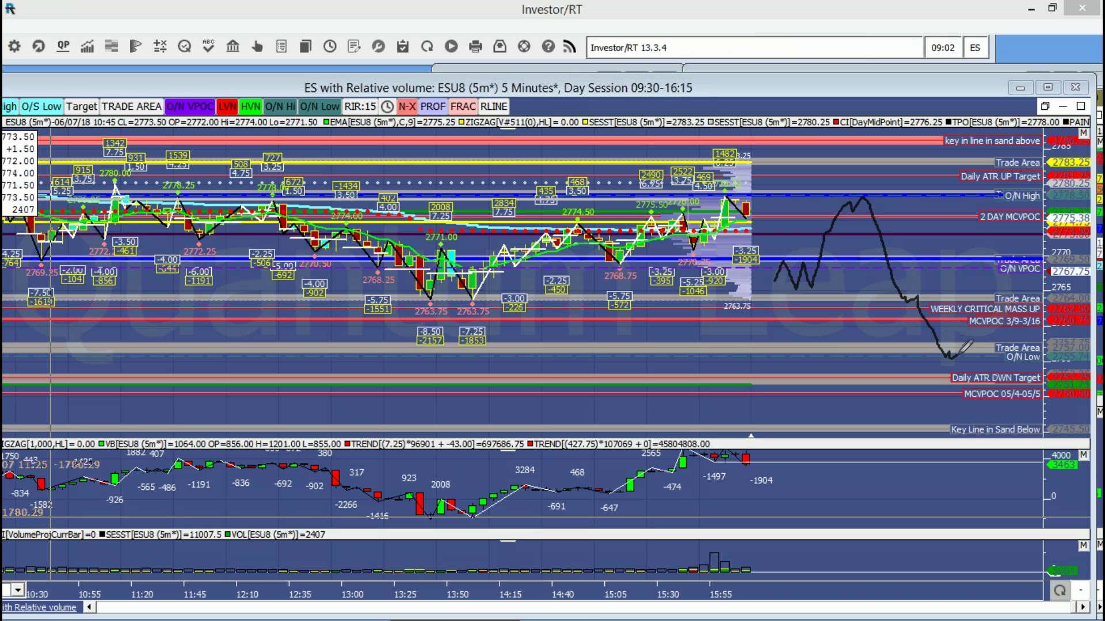
pyautogui.moveTo(959, 353); pyautogui.dragTo(986, 390)
pyautogui.moveTo(986, 392)
pyautogui.mouseDown()
pyautogui.moveTo(1001, 379)
pyautogui.moveTo(1012, 296)
pyautogui.moveTo(978, 300)
pyautogui.moveTo(1003, 327)
pyautogui.moveTo(1021, 300)
pyautogui.moveTo(1004, 287)
pyautogui.mouseUp()
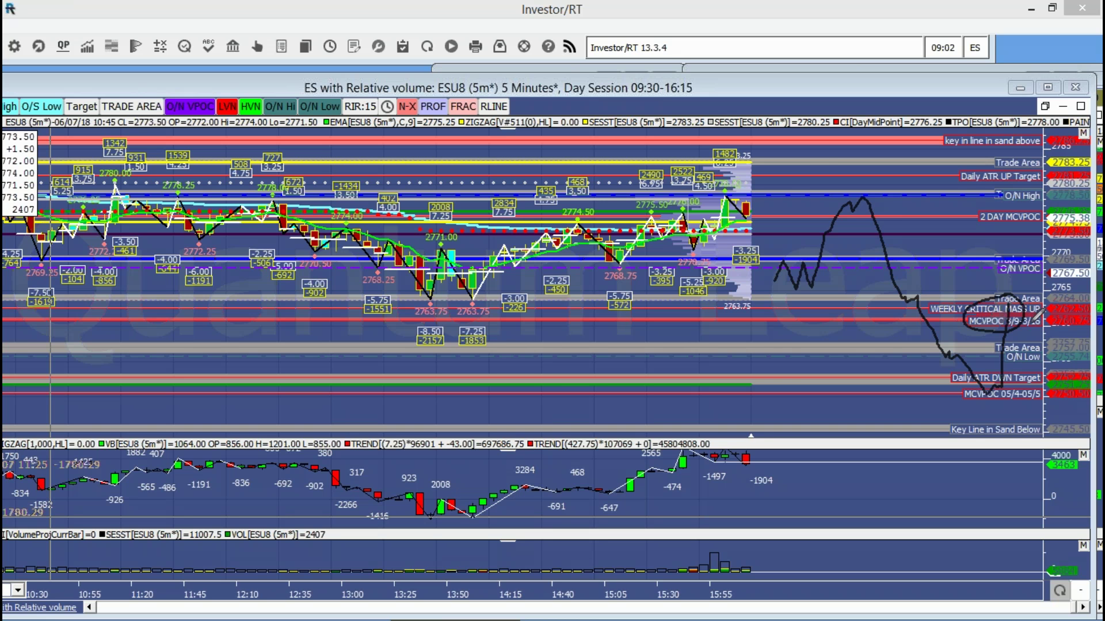
pyautogui.moveTo(790, 183)
pyautogui.mouseDown()
pyautogui.moveTo(784, 232)
pyautogui.moveTo(818, 187)
pyautogui.moveTo(802, 176)
pyautogui.mouseUp()
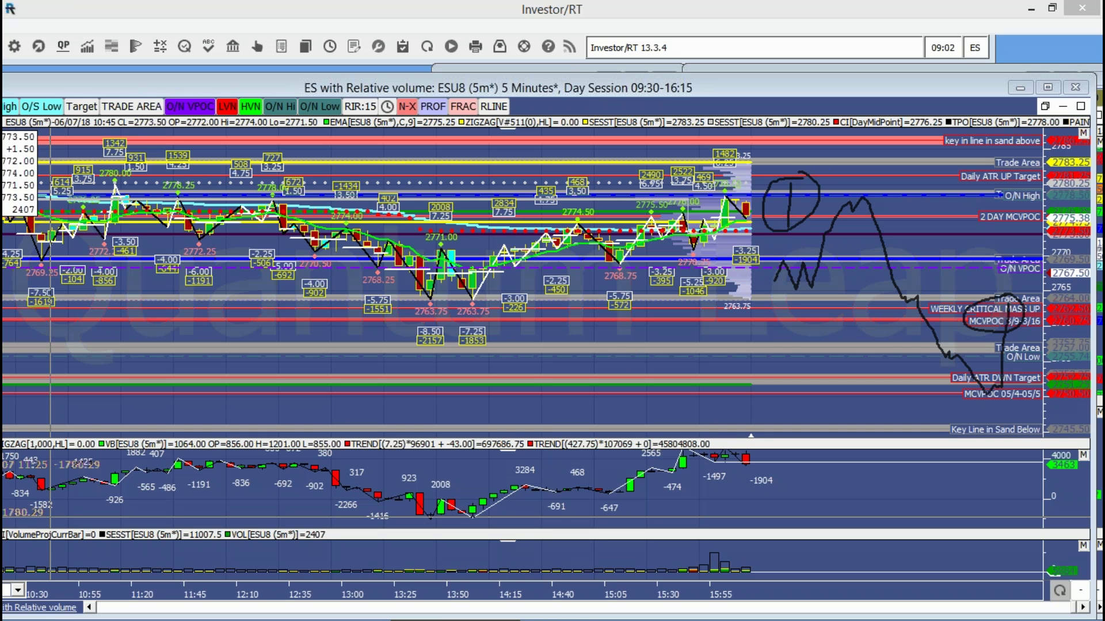
pyautogui.press('Escape')
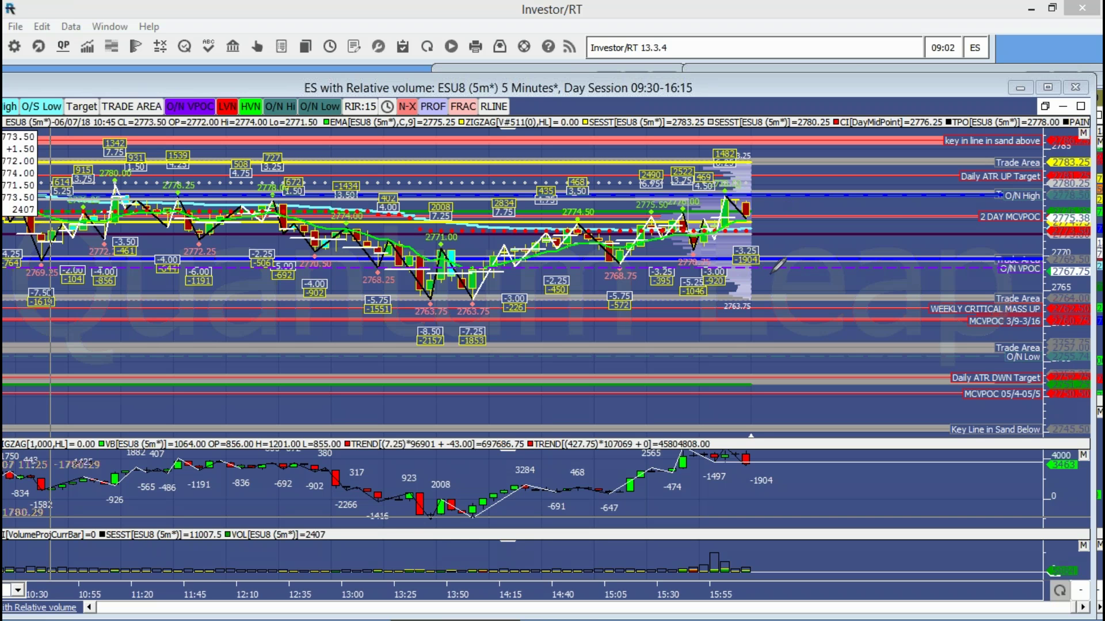
# - Sketch scenario 2 falling to the O/N Low and rallying to a circled 2 DAY MCVPOC, number it, and clear the ink
pyautogui.moveTo(770, 273)
pyautogui.mouseDown()
pyautogui.moveTo(800, 267)
pyautogui.moveTo(821, 302)
pyautogui.mouseUp()
pyautogui.moveTo(823, 303)
pyautogui.mouseDown()
pyautogui.moveTo(827, 320)
pyautogui.moveTo(848, 315)
pyautogui.moveTo(886, 351)
pyautogui.moveTo(924, 284)
pyautogui.mouseUp()
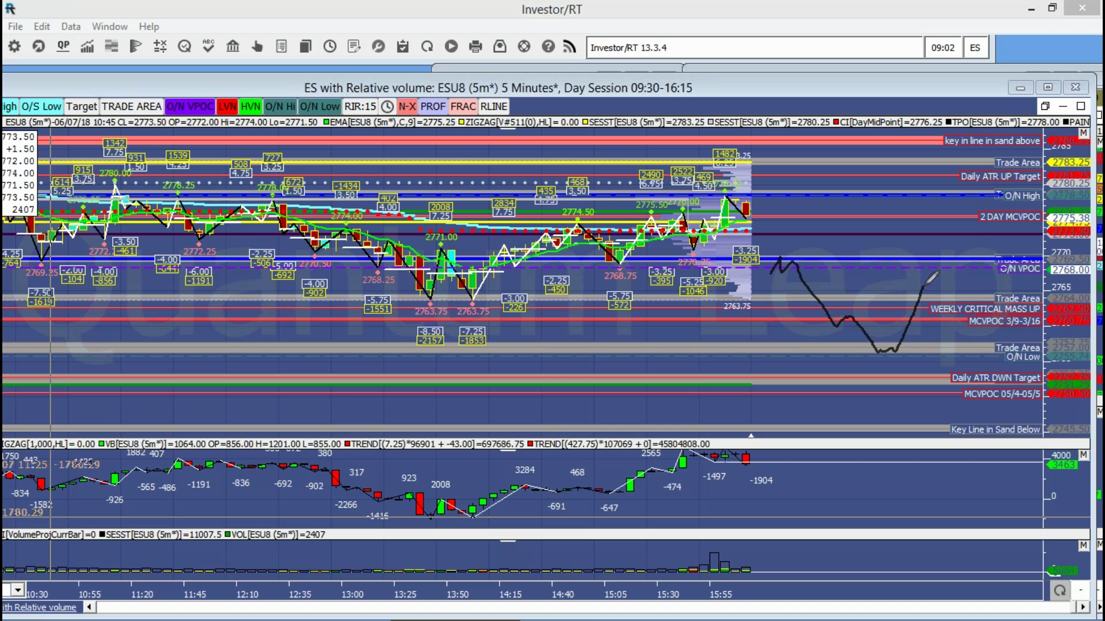
pyautogui.moveTo(924, 284)
pyautogui.mouseDown()
pyautogui.moveTo(946, 301)
pyautogui.moveTo(972, 206)
pyautogui.moveTo(972, 234)
pyautogui.moveTo(1023, 197)
pyautogui.moveTo(995, 194)
pyautogui.mouseUp()
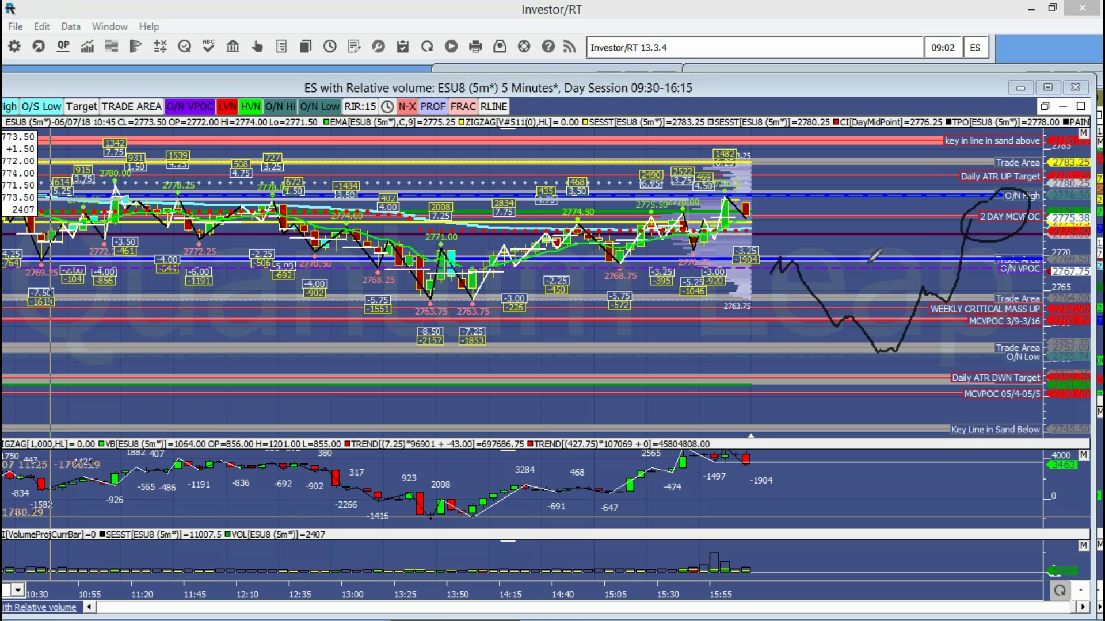
pyautogui.moveTo(794, 185)
pyautogui.mouseDown()
pyautogui.moveTo(830, 186)
pyautogui.moveTo(800, 219)
pyautogui.moveTo(835, 214)
pyautogui.moveTo(806, 219)
pyautogui.moveTo(856, 184)
pyautogui.moveTo(842, 176)
pyautogui.mouseUp()
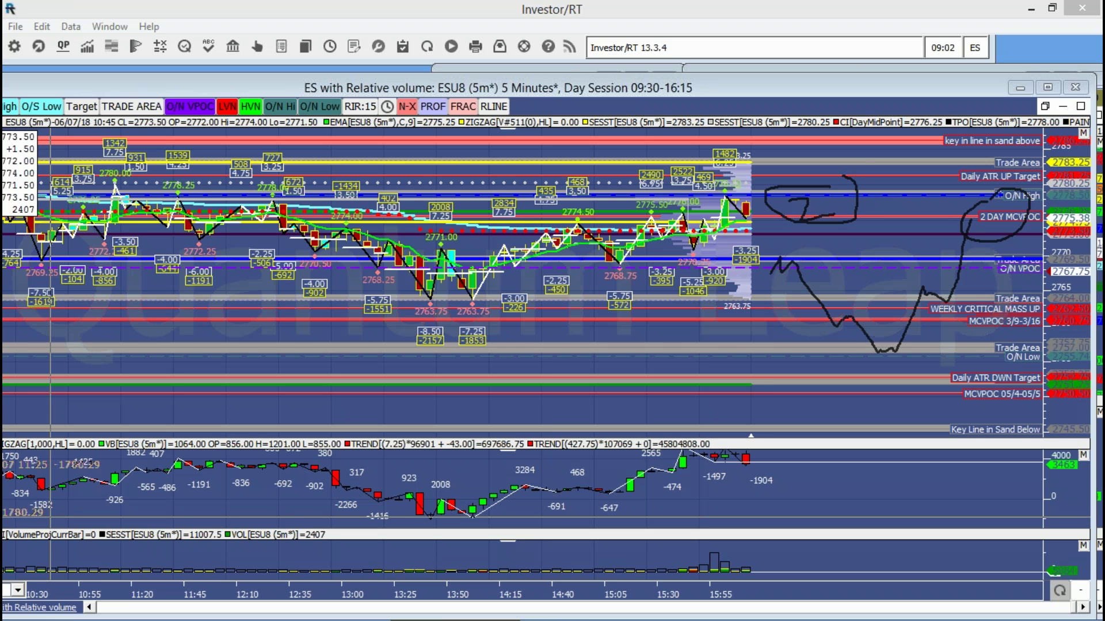
pyautogui.press('Escape')
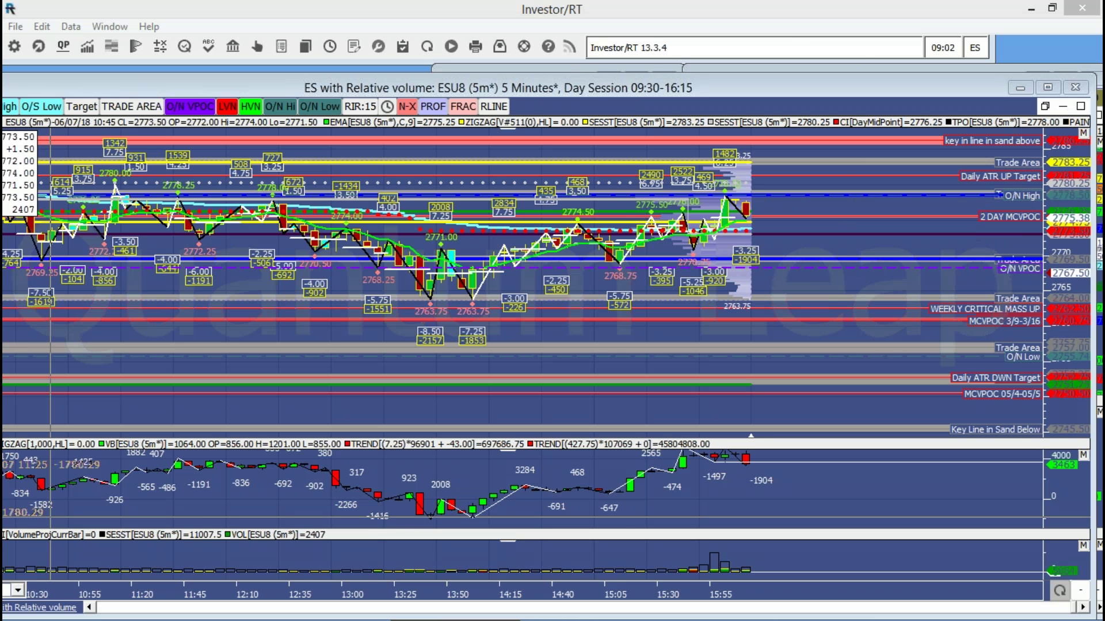
# - Sketch scenario 3 dipping to MCVPOC 3/9-3/16 and rallying to a circled MCHVN 3/9/3/16 with higher levels in view, number it, and clear the ink
pyautogui.moveTo(1060, 222); pyautogui.dragTo(1060, 256)
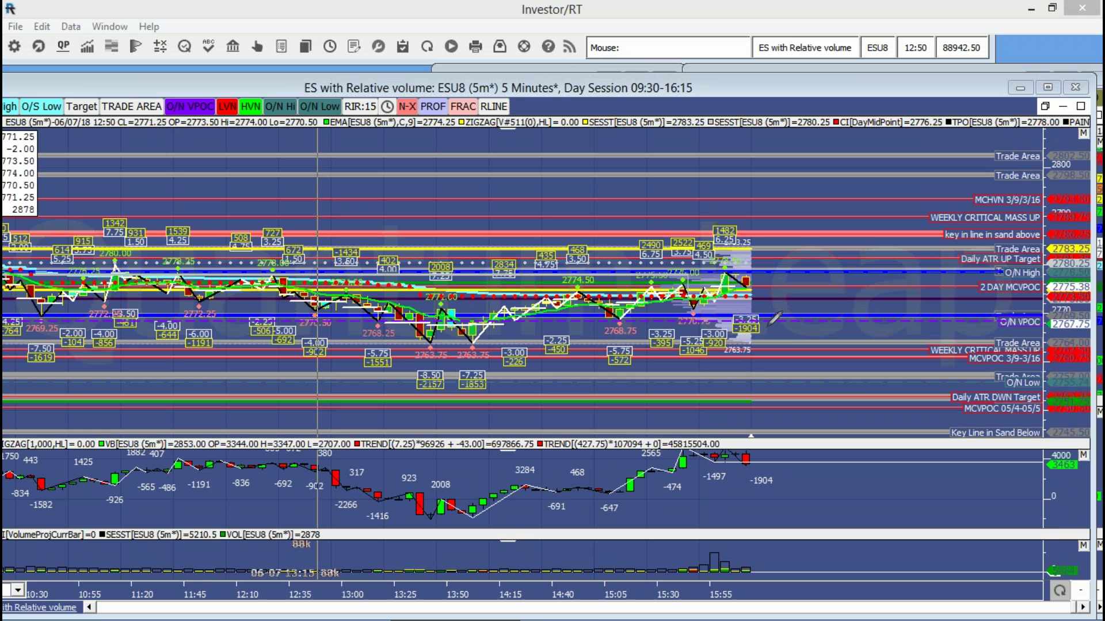
pyautogui.moveTo(767, 327)
pyautogui.mouseDown()
pyautogui.moveTo(816, 355)
pyautogui.moveTo(836, 297)
pyautogui.moveTo(862, 290)
pyautogui.moveTo(877, 244)
pyautogui.mouseUp()
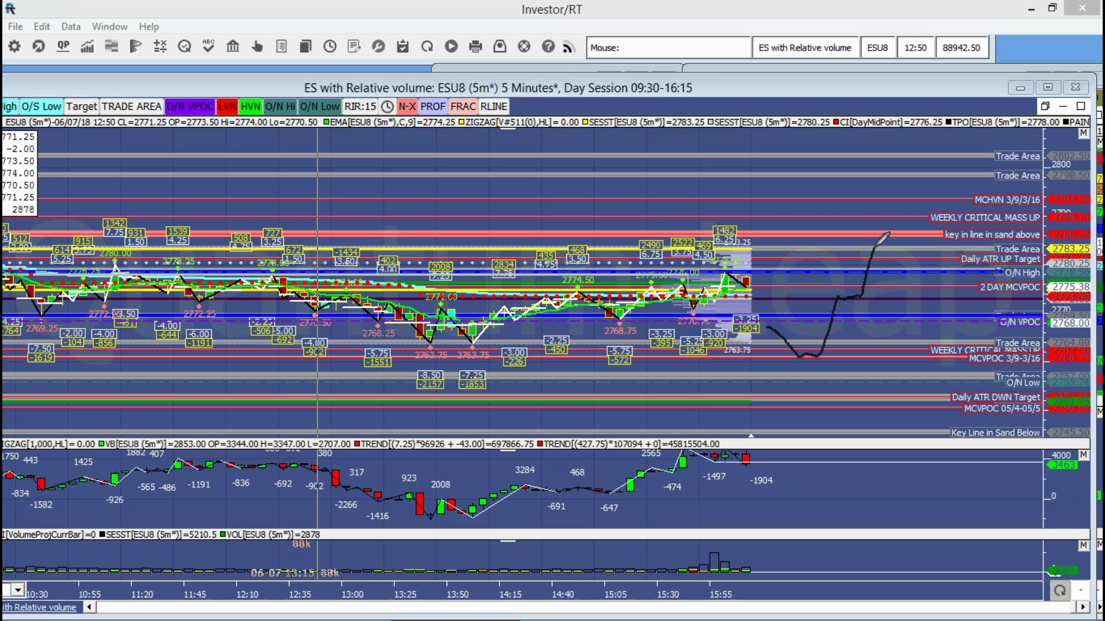
pyautogui.moveTo(876, 244)
pyautogui.mouseDown()
pyautogui.moveTo(901, 246)
pyautogui.moveTo(919, 178)
pyautogui.moveTo(925, 211)
pyautogui.moveTo(893, 205)
pyautogui.moveTo(916, 189)
pyautogui.moveTo(1017, 194)
pyautogui.mouseUp()
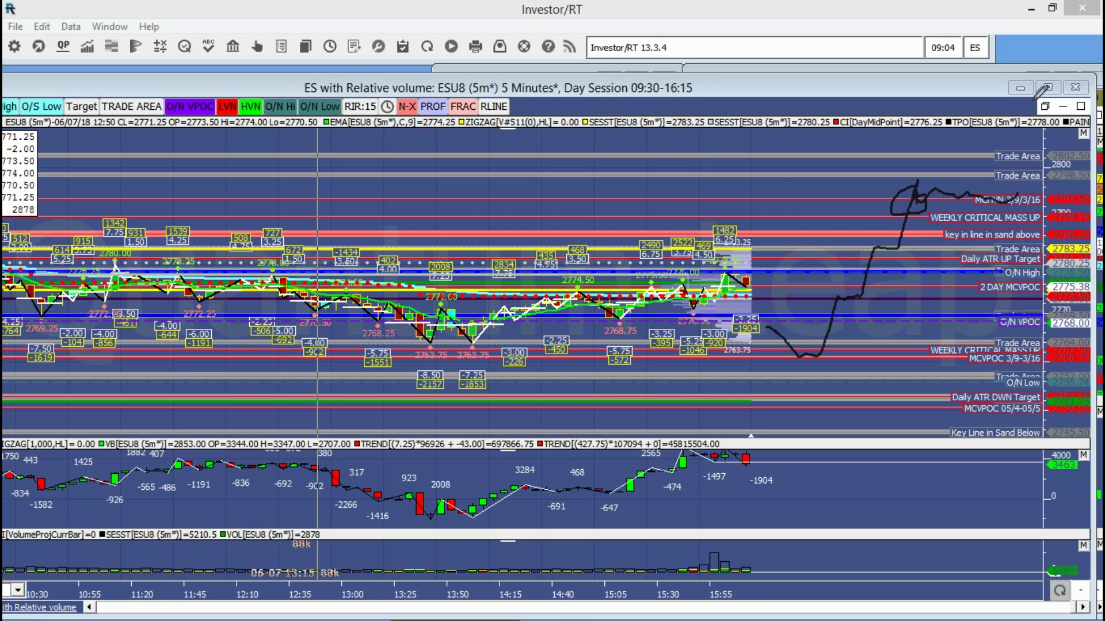
pyautogui.moveTo(769, 194)
pyautogui.mouseDown()
pyautogui.moveTo(793, 191)
pyautogui.moveTo(784, 214)
pyautogui.moveTo(748, 216)
pyautogui.moveTo(817, 187)
pyautogui.mouseUp()
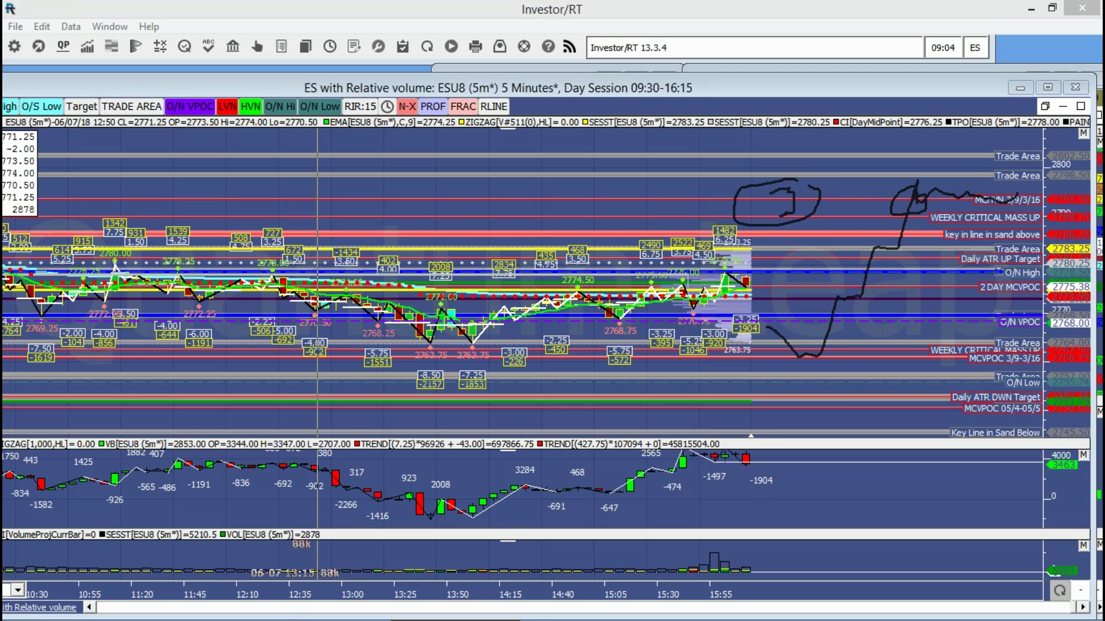
pyautogui.press('e')
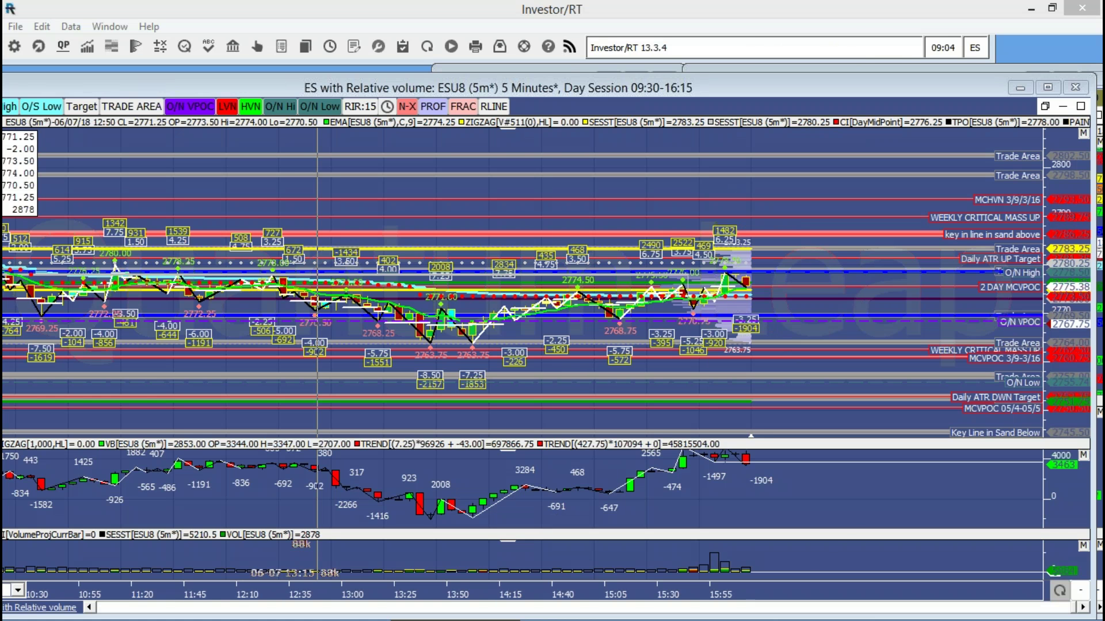
# - Sketch a fourth scenario rising toward the O/N High, falling below the mid gap zone and rebounding to a circled MCVPOC 05/4-05/5, and clear the ink
pyautogui.moveTo(1076, 417); pyautogui.dragTo(1075, 304)
pyautogui.moveTo(1062, 202); pyautogui.dragTo(1061, 240)
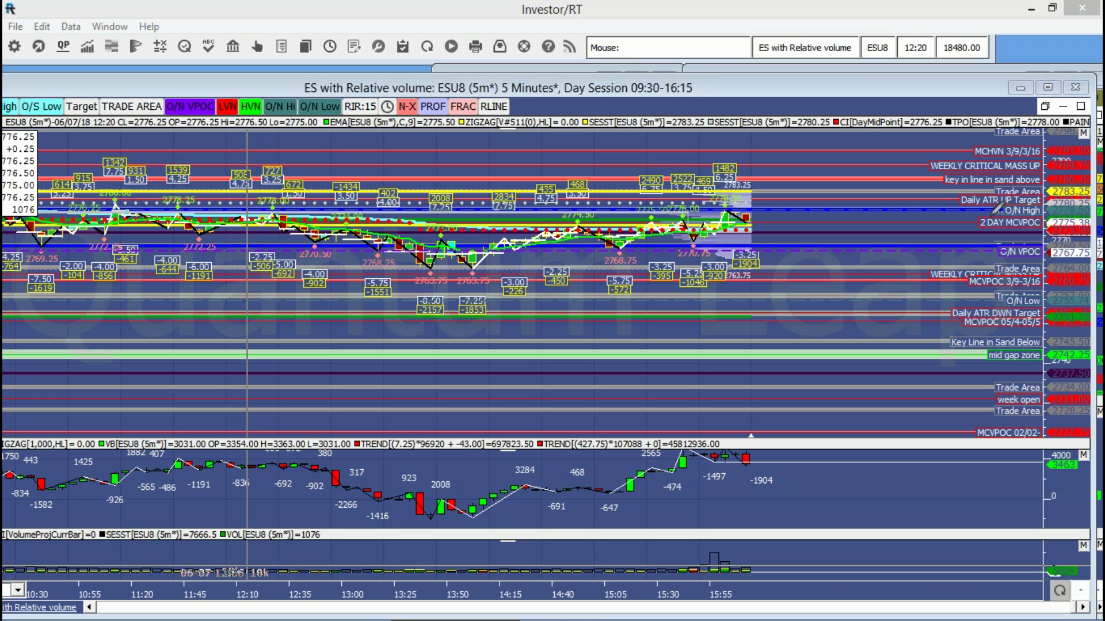
pyautogui.moveTo(765, 252)
pyautogui.mouseDown()
pyautogui.moveTo(777, 256)
pyautogui.moveTo(819, 213)
pyautogui.mouseUp()
pyautogui.moveTo(821, 212)
pyautogui.mouseDown()
pyautogui.moveTo(849, 222)
pyautogui.moveTo(858, 302)
pyautogui.mouseUp()
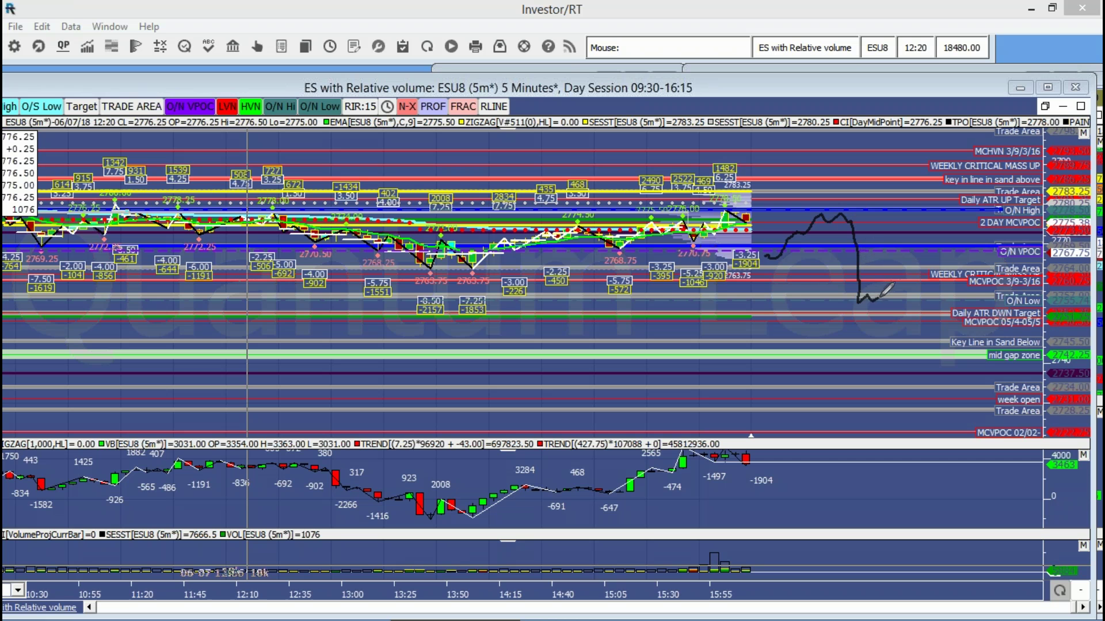
pyautogui.moveTo(884, 298); pyautogui.dragTo(886, 313)
pyautogui.moveTo(919, 344); pyautogui.dragTo(927, 371)
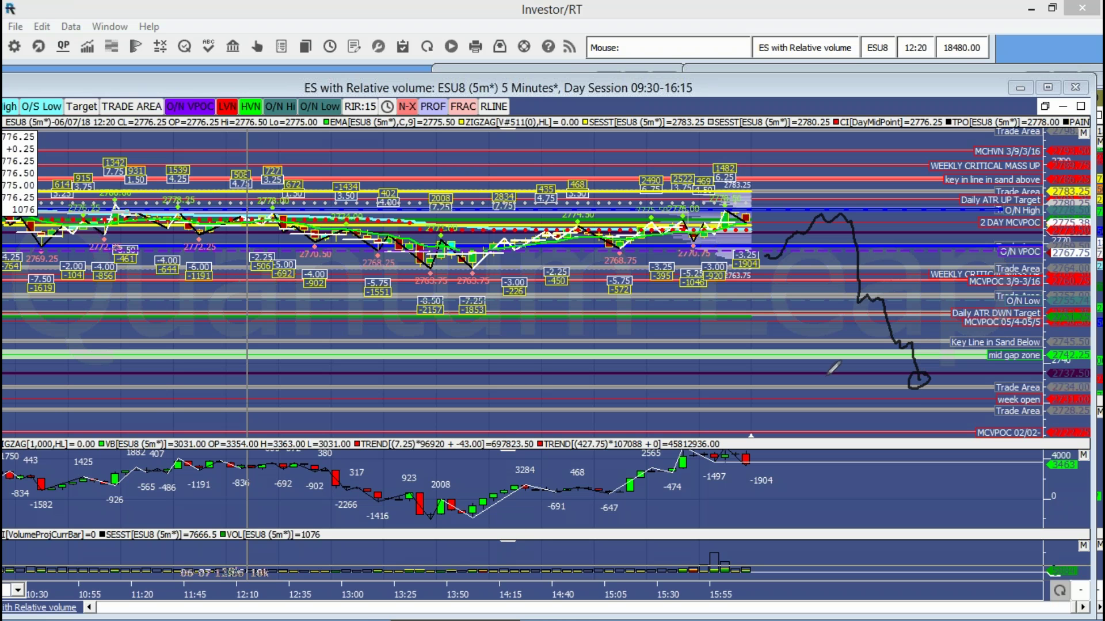
pyautogui.moveTo(927, 369); pyautogui.dragTo(944, 367)
pyautogui.moveTo(965, 332); pyautogui.dragTo(994, 307)
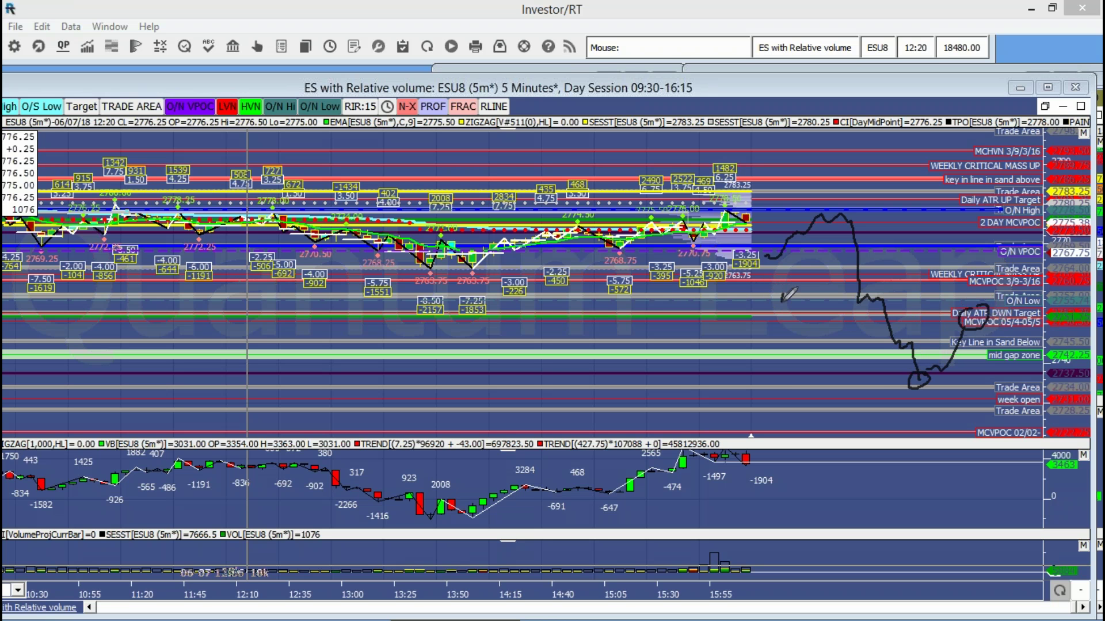
pyautogui.moveTo(801, 279)
pyautogui.mouseDown()
pyautogui.moveTo(767, 304)
pyautogui.moveTo(831, 280)
pyautogui.mouseUp()
pyautogui.press('Escape')
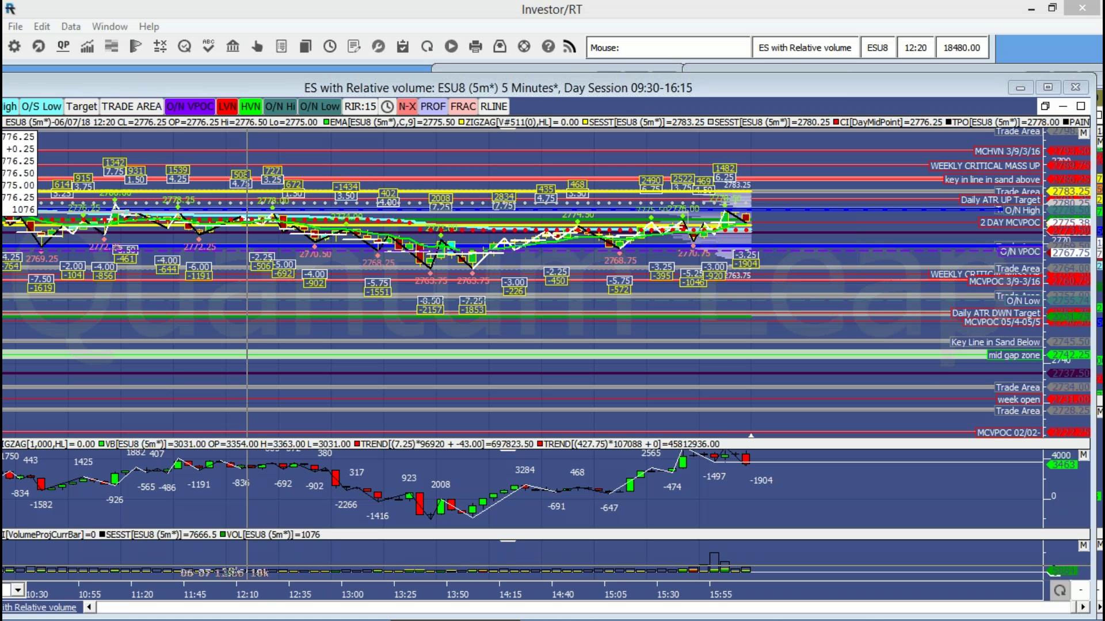
# - Return the 5-minute ES relative volume chart to its narrow window beside the composite chart
pyautogui.click(650, 407)
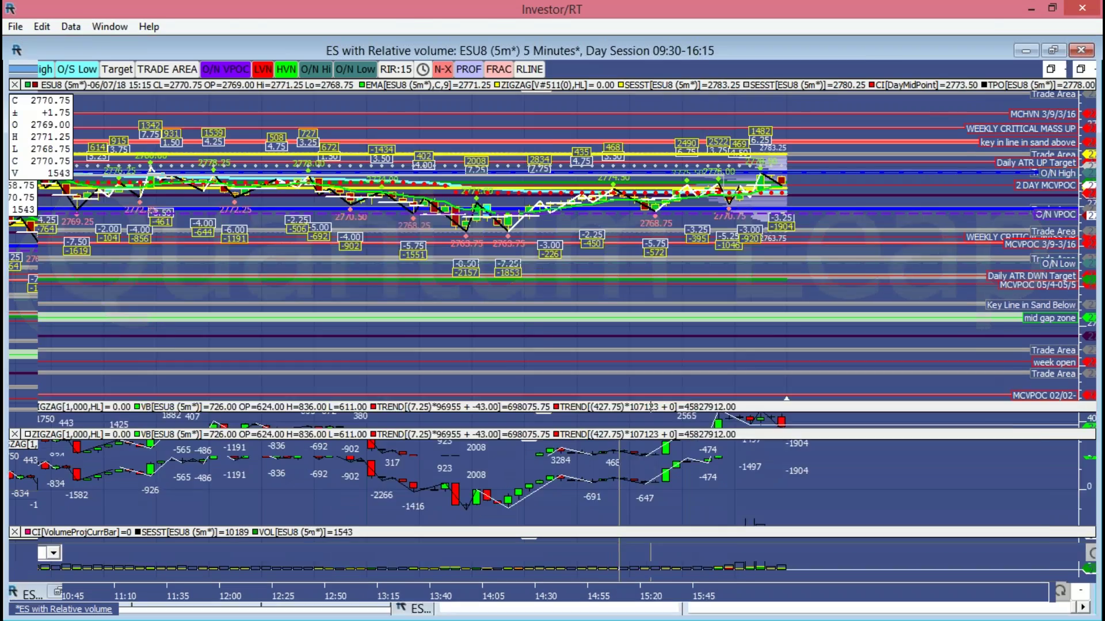
pyautogui.click(649, 46)
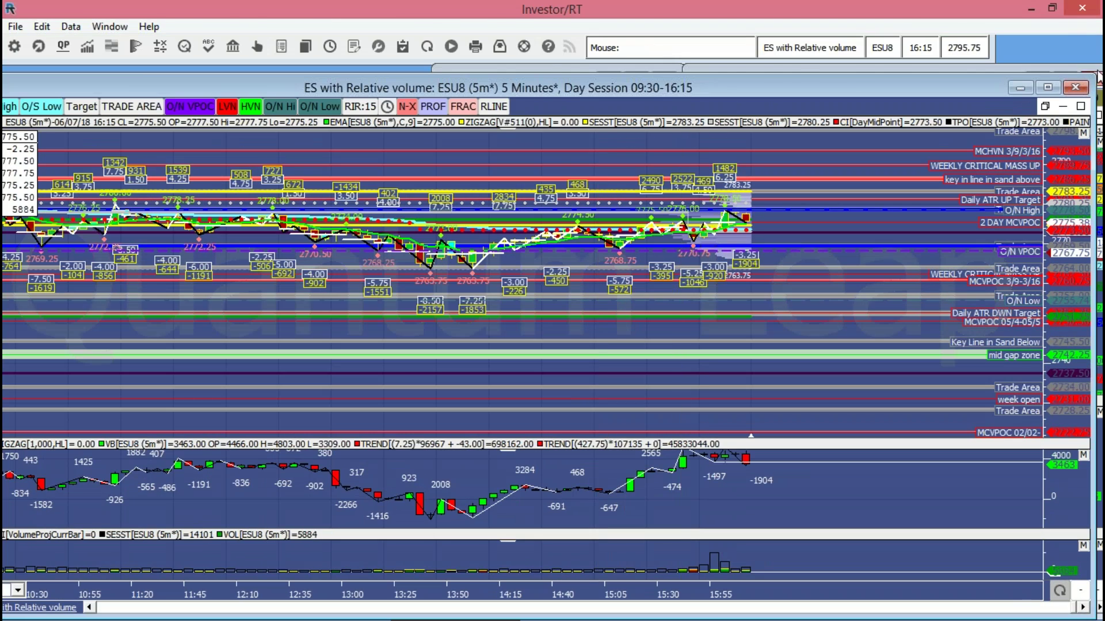
pyautogui.moveTo(1086, 76); pyautogui.dragTo(435, 72)
# - Examine the ES composite chart at full size and restore its smaller window
pyautogui.doubleClick(505, 79)
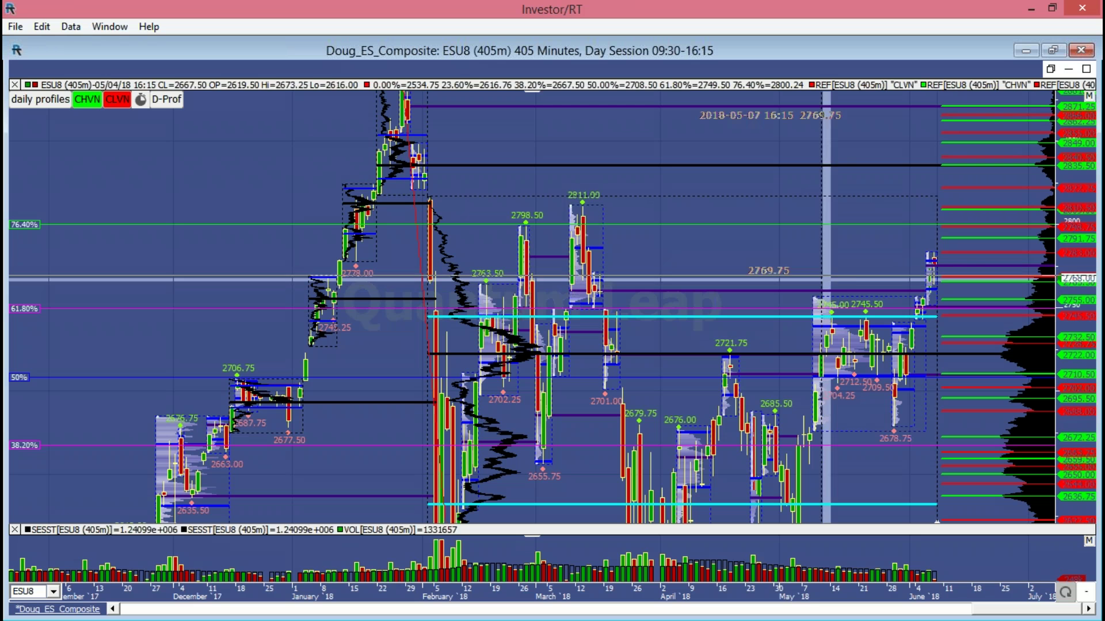
pyautogui.doubleClick(502, 53)
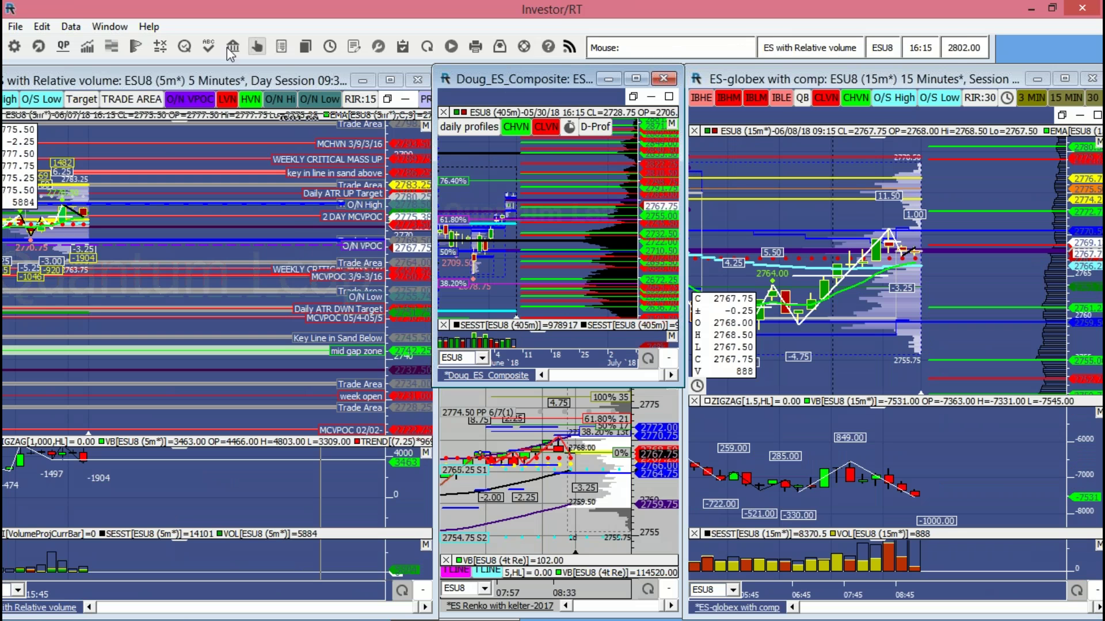
# - Reopen the minimized GC comp chart from the Window Manager
pyautogui.click(110, 27)
pyautogui.click(147, 42)
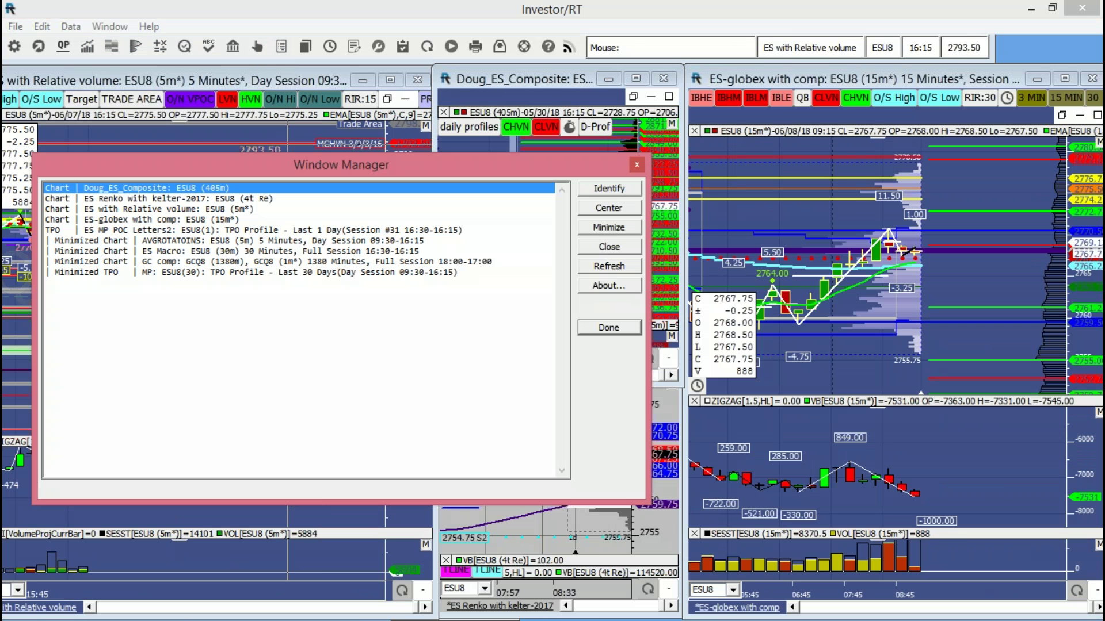
pyautogui.doubleClick(261, 263)
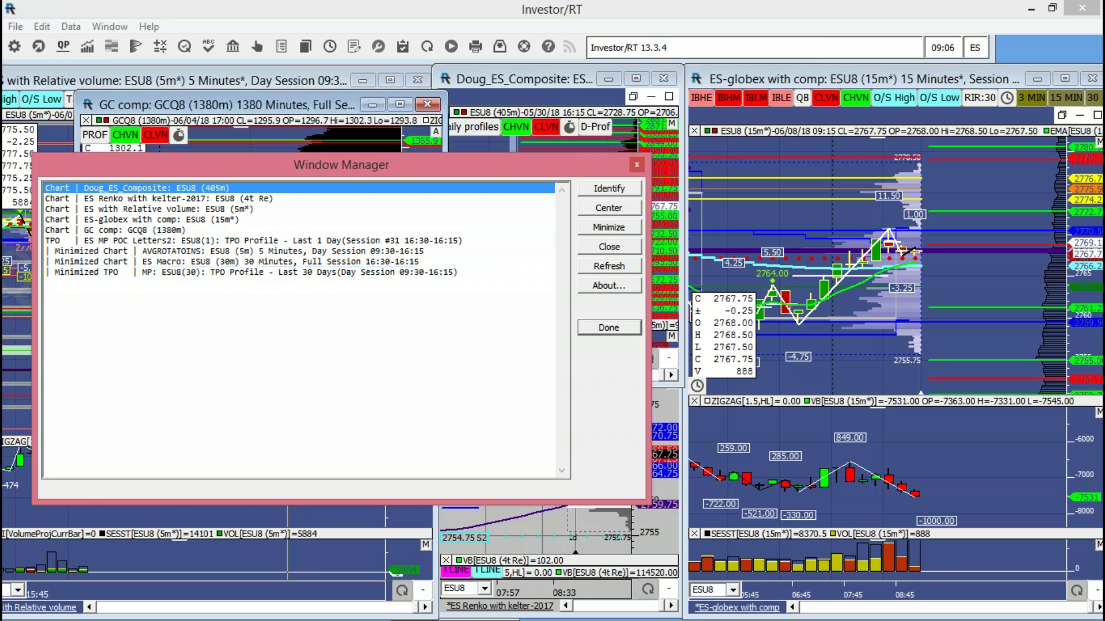
# - Examine the GC comp chart at full size, tracing the yellow volume node, 61.80% retracement and red line above current price, and minimize the chart
pyautogui.doubleClick(298, 107)
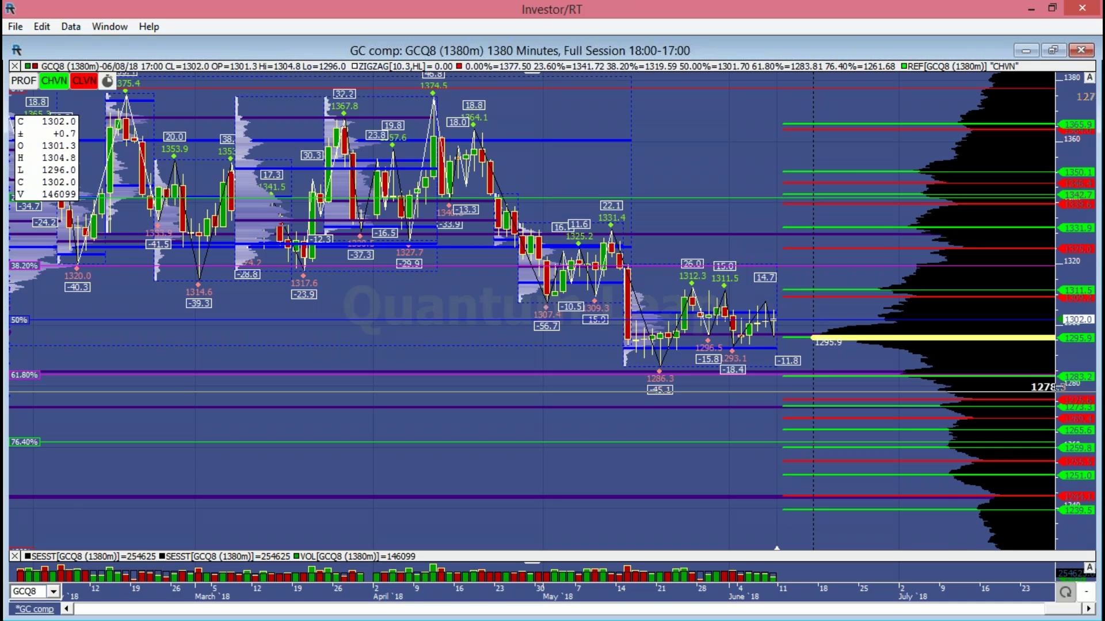
pyautogui.moveTo(1059, 387); pyautogui.dragTo(1060, 407)
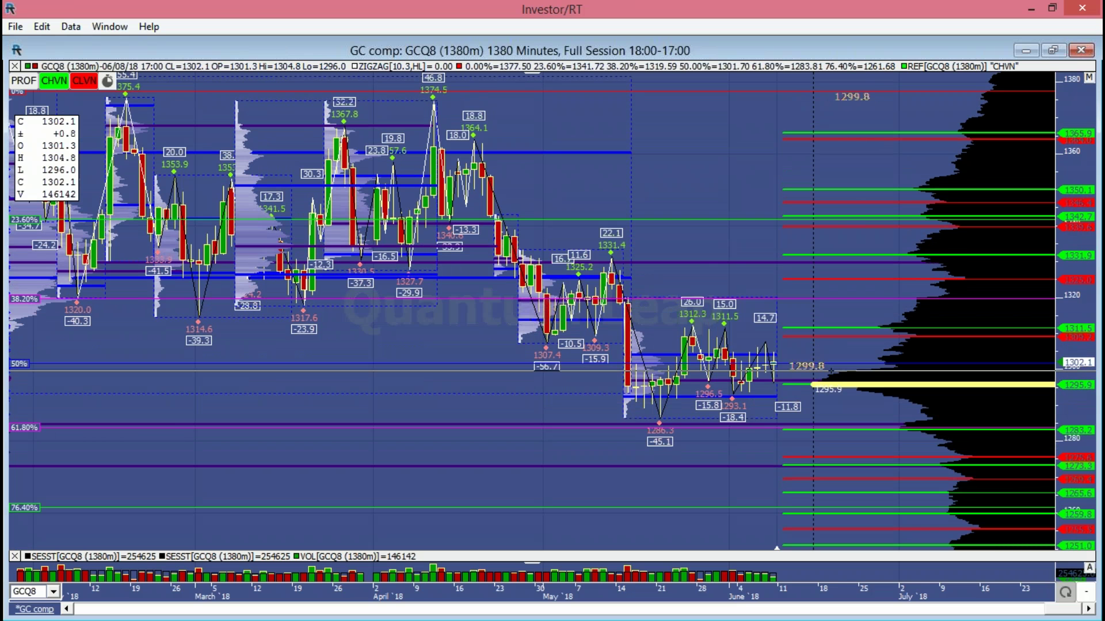
pyautogui.click(814, 387)
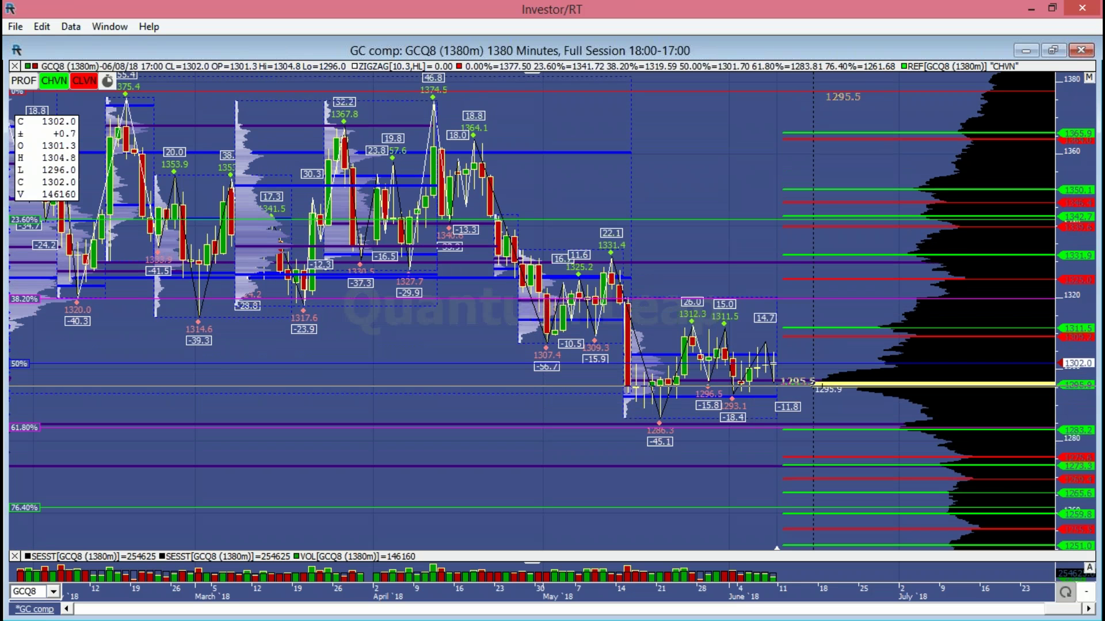
pyautogui.moveTo(817, 385); pyautogui.dragTo(853, 426)
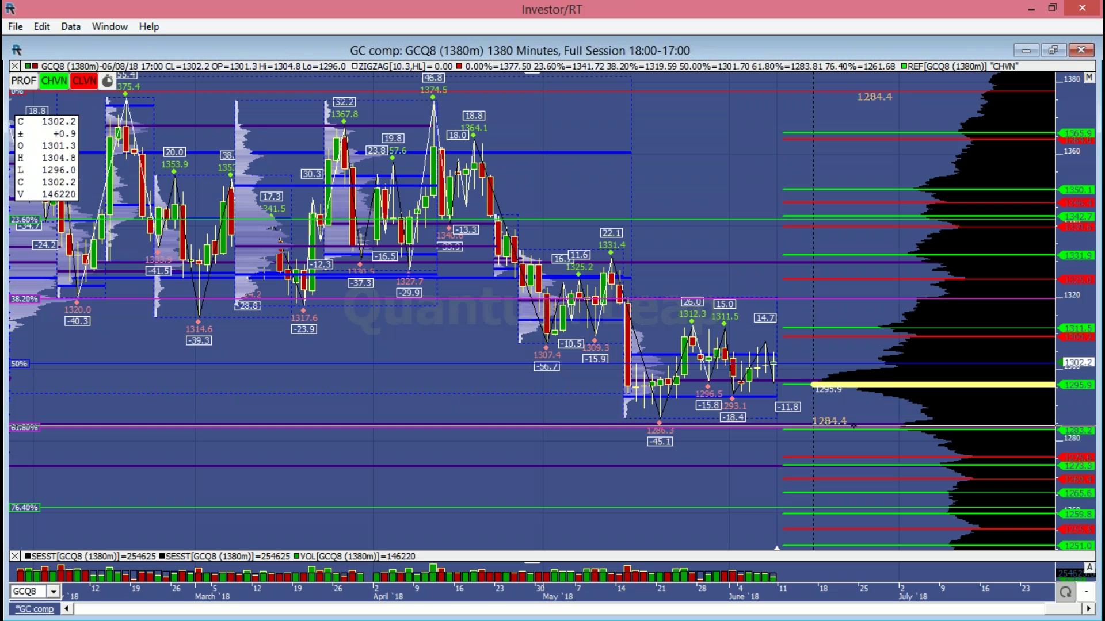
pyautogui.moveTo(853, 425); pyautogui.dragTo(852, 336)
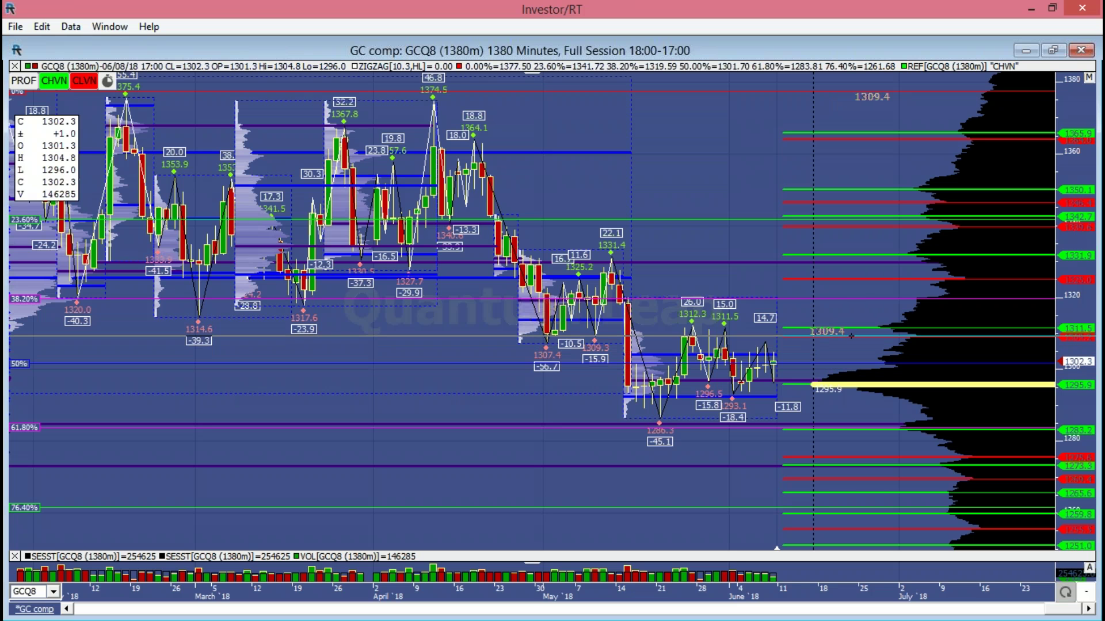
pyautogui.moveTo(868, 339); pyautogui.dragTo(967, 538)
pyautogui.click(1025, 51)
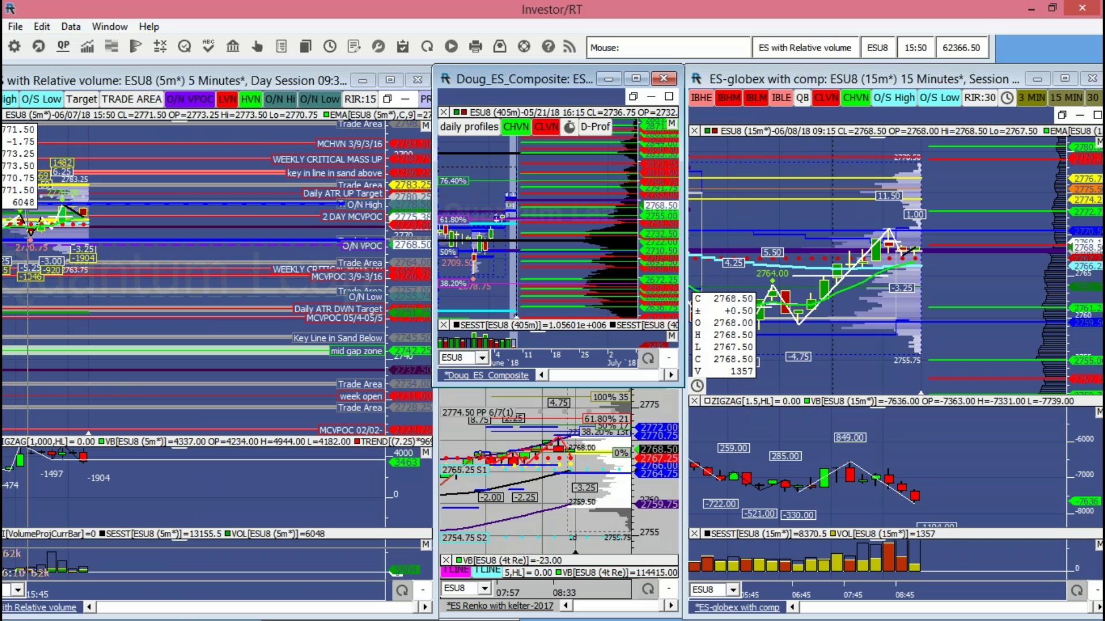